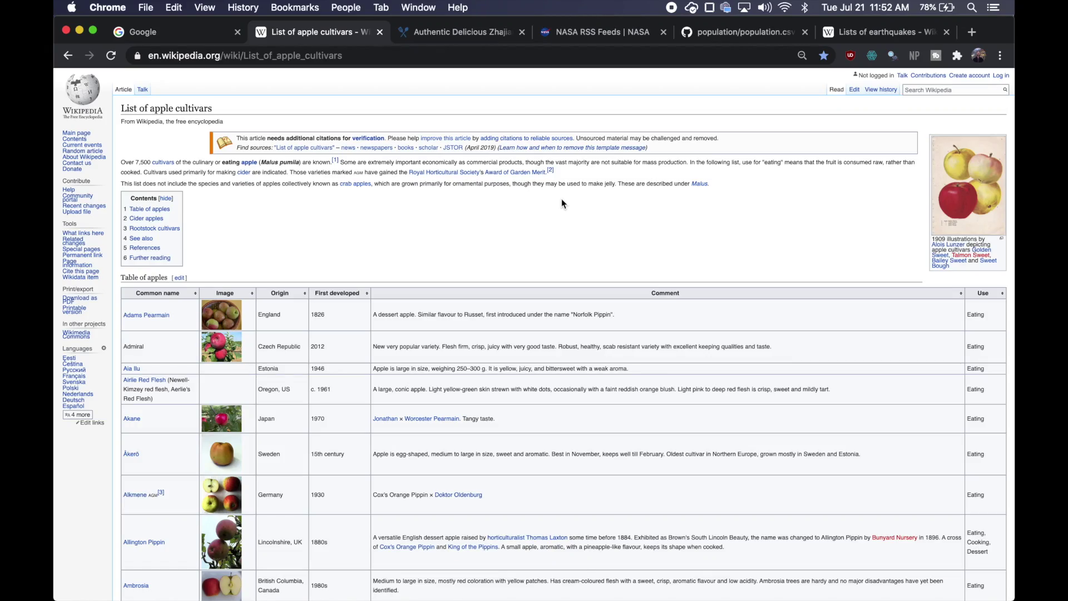
Step: Import Wikipedia's List_of_apple_cultivars table into Sheet5 A1 with IMPORTHTML and scroll the results
{"action": "scroll", "coordinate": [582, 271], "scroll_direction": "down", "scroll_amount": 20}
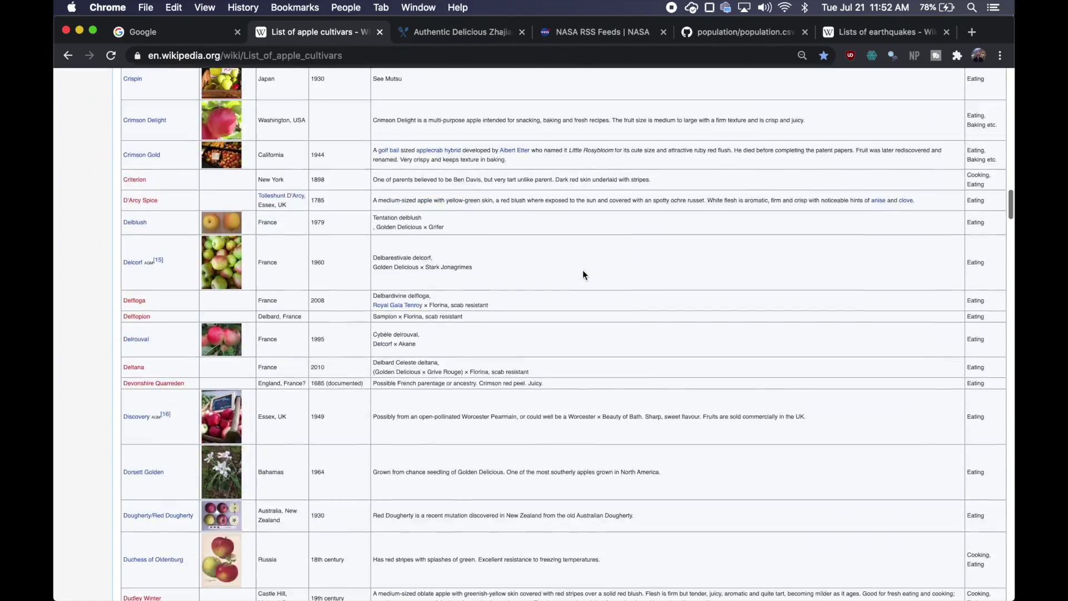
{"action": "scroll", "coordinate": [582, 270], "scroll_direction": "down", "scroll_amount": 10}
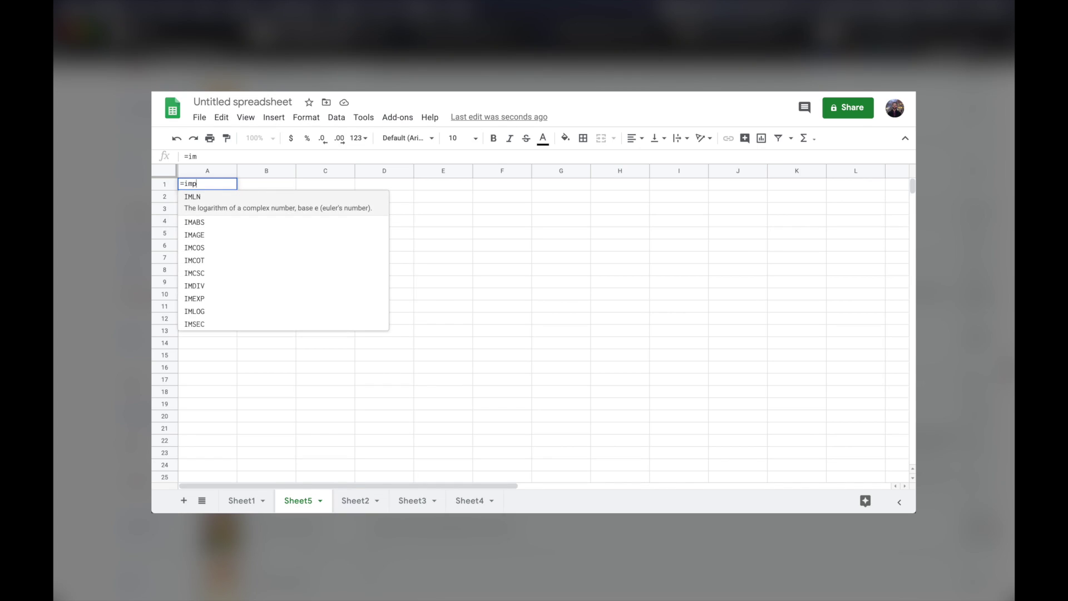
{"action": "type", "text": "=importhtml(\""}
{"action": "type", "text": "https://en.wikipedia.org/wiki/List_of_apple_cultivars"}
{"action": "type", "text": "\", "}
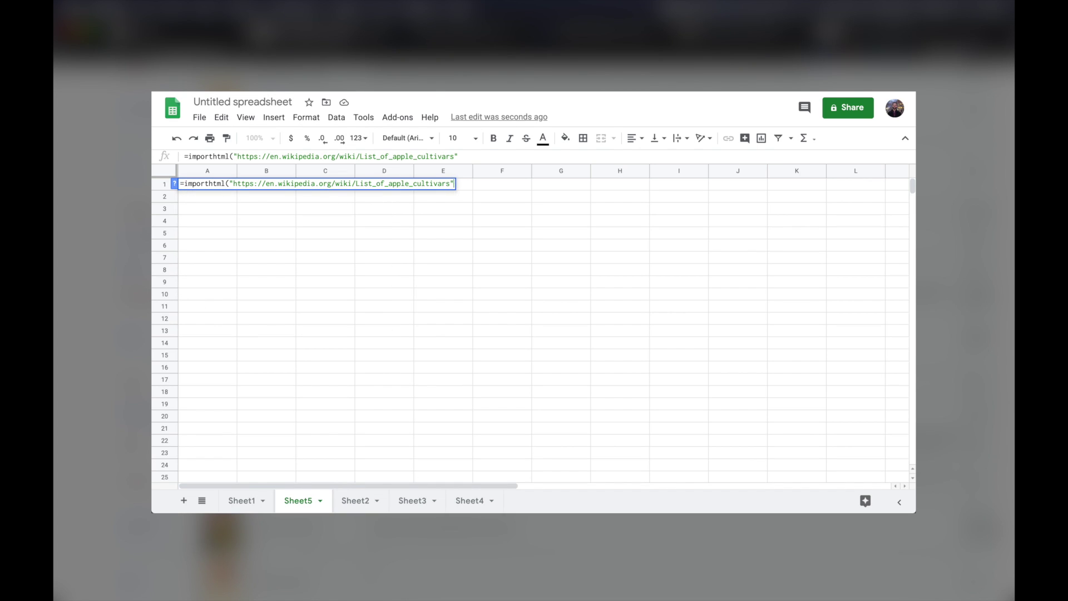
{"action": "type", "text": "\"table\", 2)"}
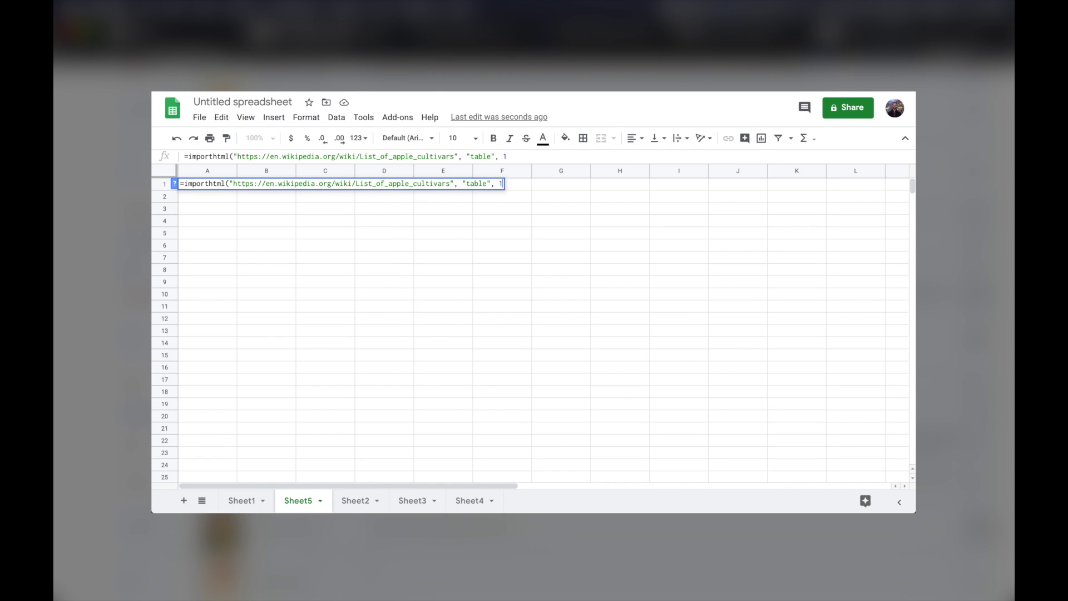
{"action": "key", "text": "Return"}
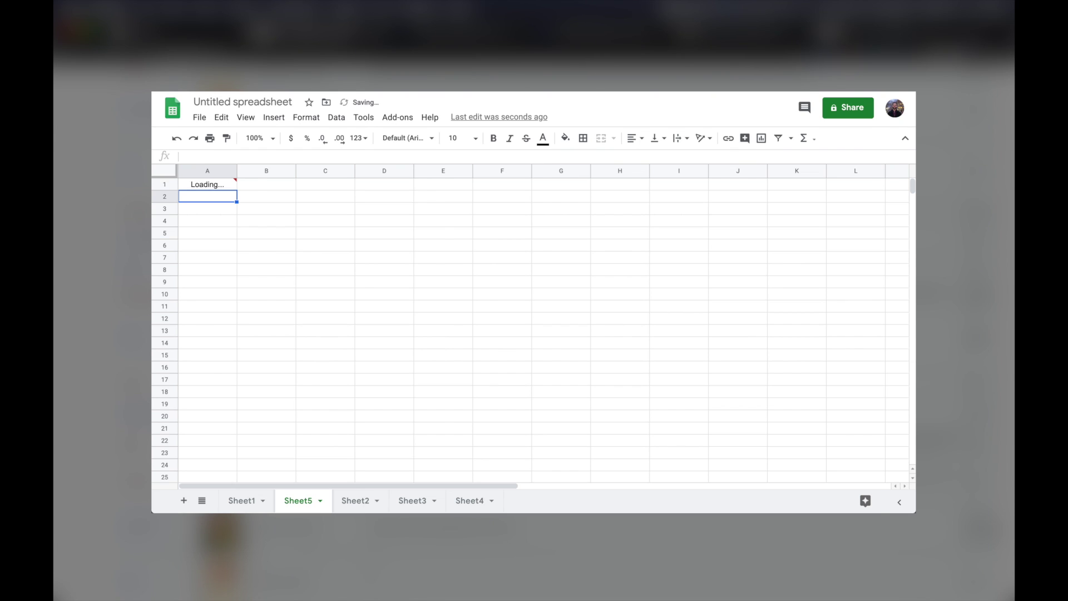
{"action": "scroll", "coordinate": [300, 210], "scroll_direction": "down", "scroll_amount": 4}
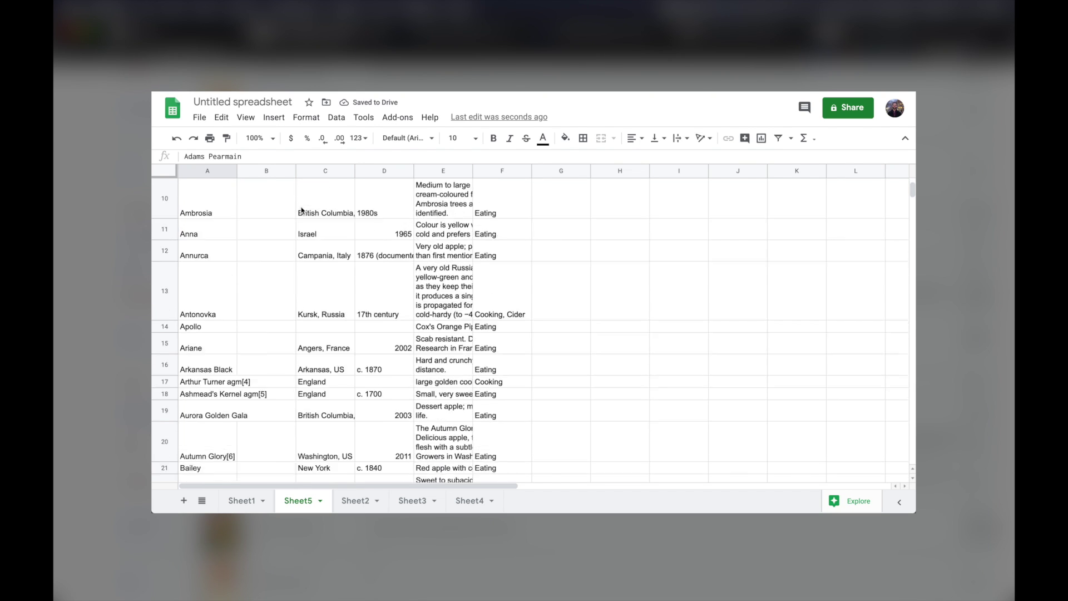
{"action": "scroll", "coordinate": [301, 210], "scroll_direction": "down", "scroll_amount": 20}
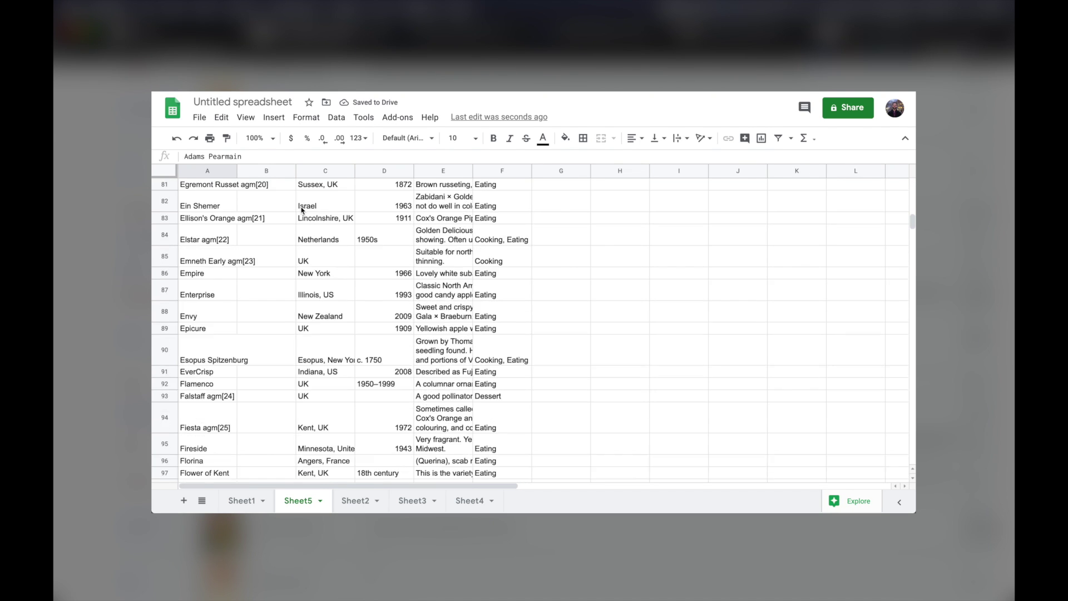
{"action": "scroll", "coordinate": [301, 210], "scroll_direction": "down", "scroll_amount": 10}
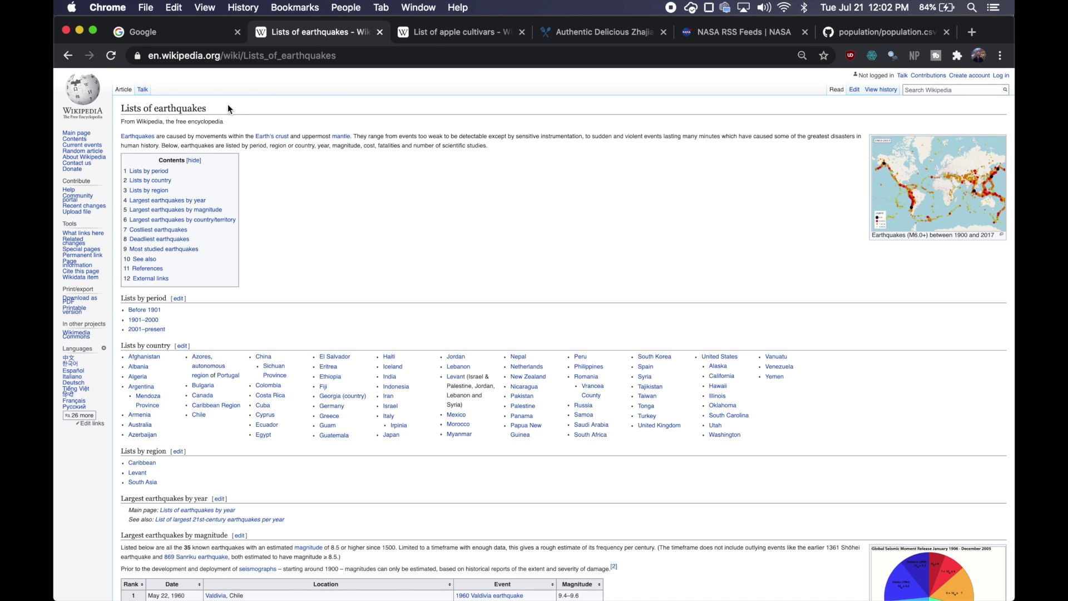
Step: Locate the 'Largest earthquakes by country/territory' table and highlight its heading on the Lists of earthquakes page
{"action": "scroll", "coordinate": [287, 131], "scroll_direction": "down", "scroll_amount": 10}
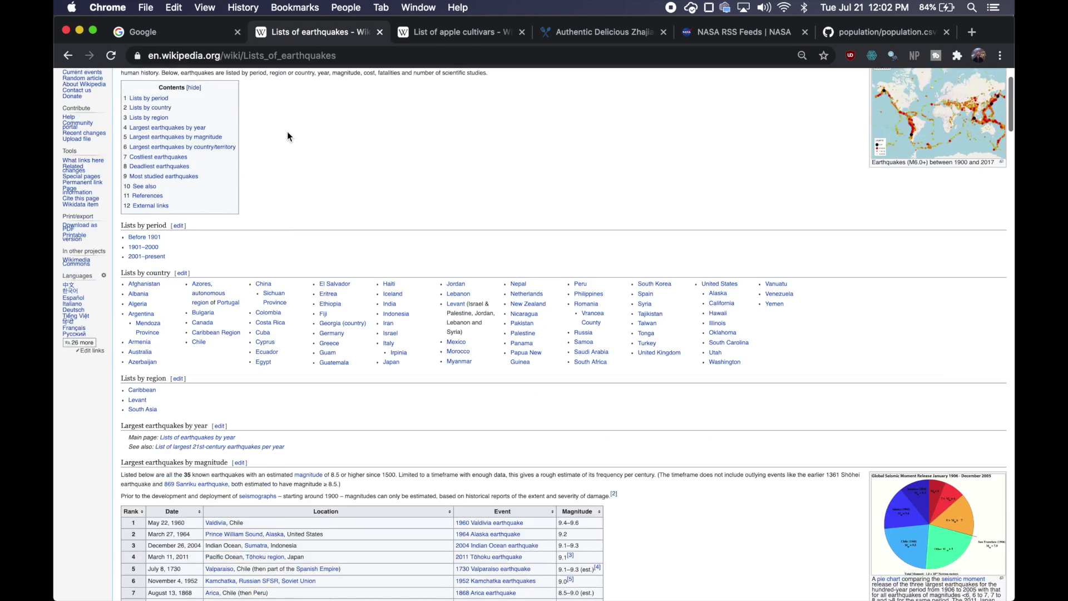
{"action": "scroll", "coordinate": [287, 132], "scroll_direction": "down", "scroll_amount": 8}
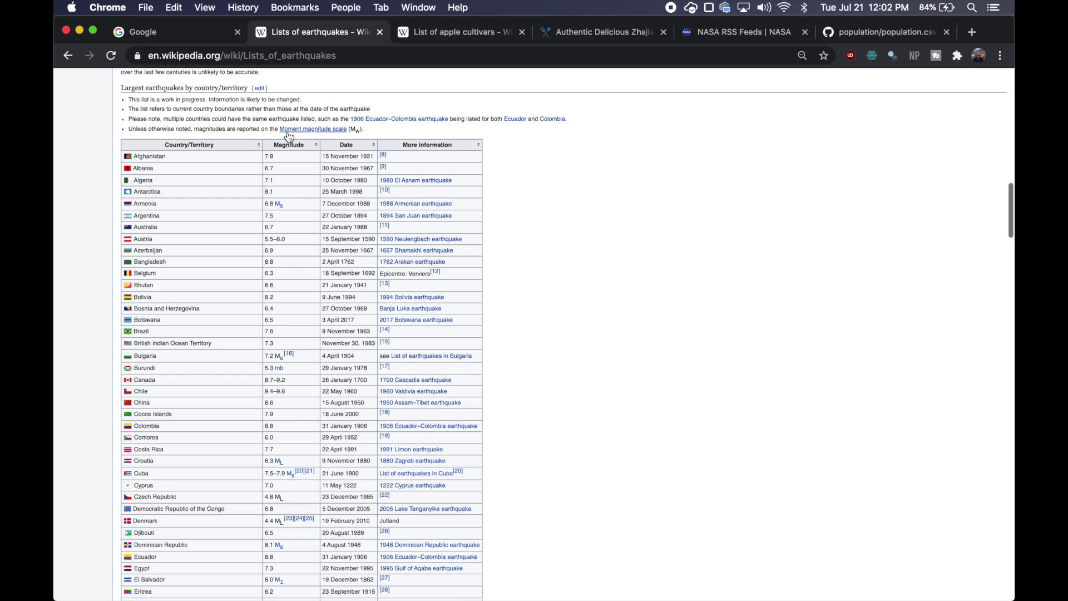
{"action": "left_click_drag", "start_coordinate": [120, 108], "coordinate": [244, 106]}
{"action": "left_click", "coordinate": [299, 127]}
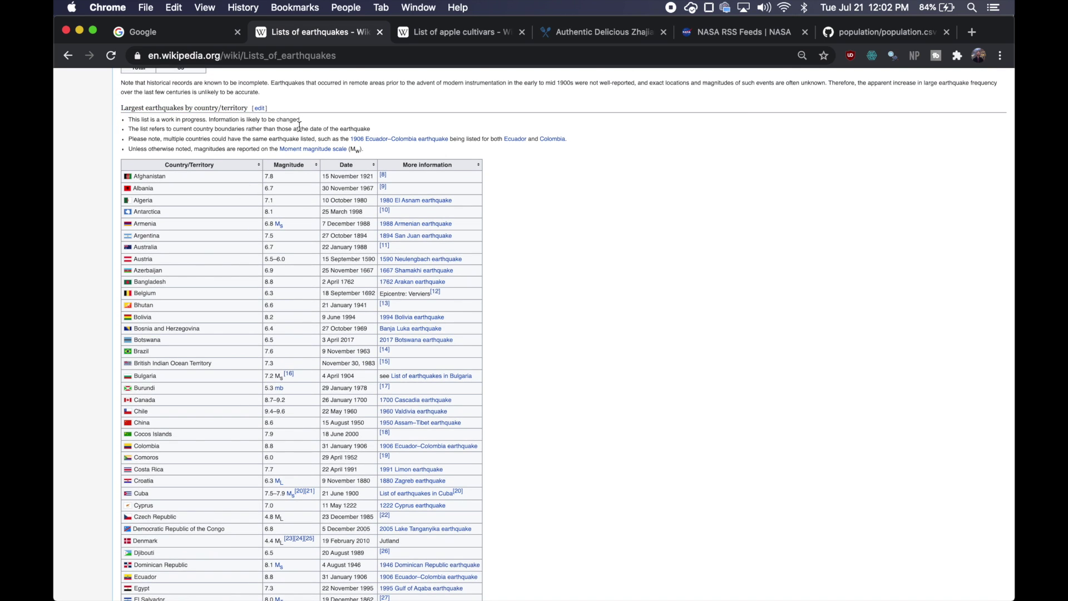
{"action": "scroll", "coordinate": [299, 127], "scroll_direction": "up", "scroll_amount": 1}
{"action": "scroll", "coordinate": [298, 126], "scroll_direction": "up", "scroll_amount": 4}
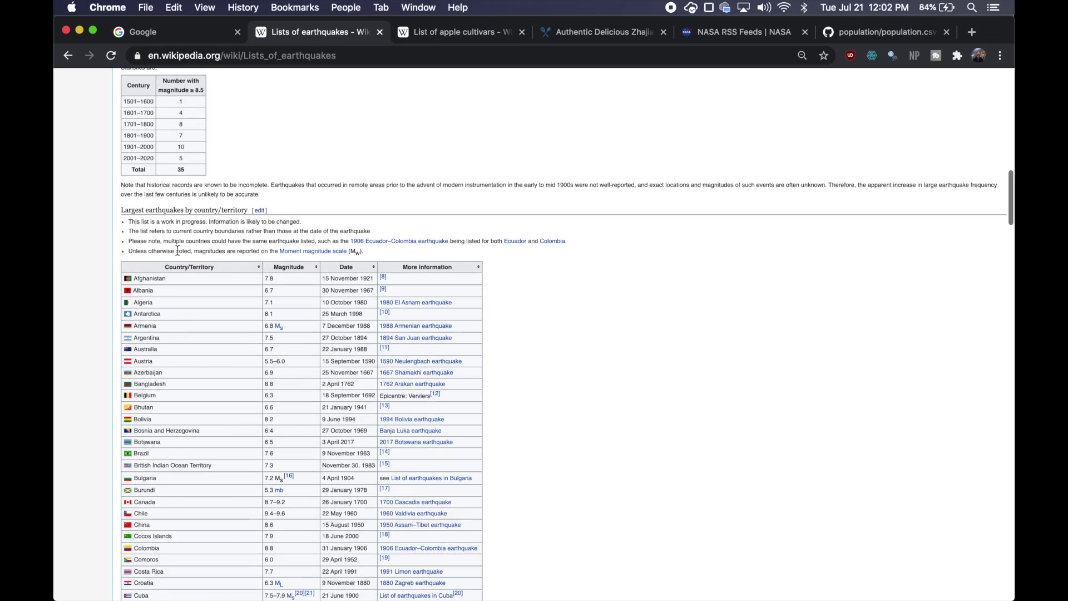
{"action": "scroll", "coordinate": [205, 290], "scroll_direction": "up", "scroll_amount": 20}
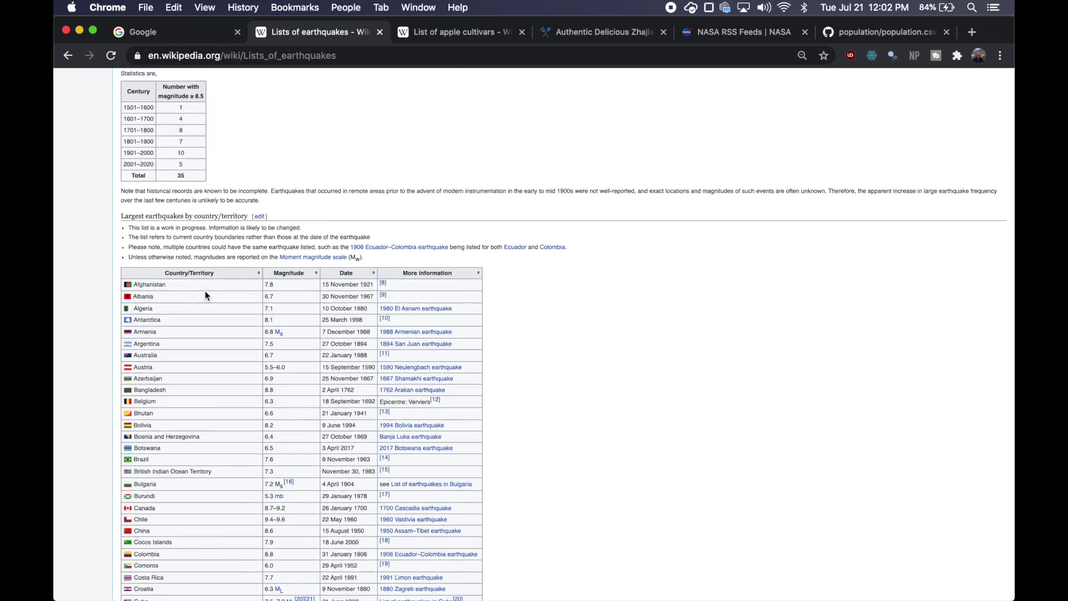
{"action": "scroll", "coordinate": [204, 291], "scroll_direction": "up", "scroll_amount": 5}
{"action": "scroll", "coordinate": [261, 292], "scroll_direction": "down", "scroll_amount": 20}
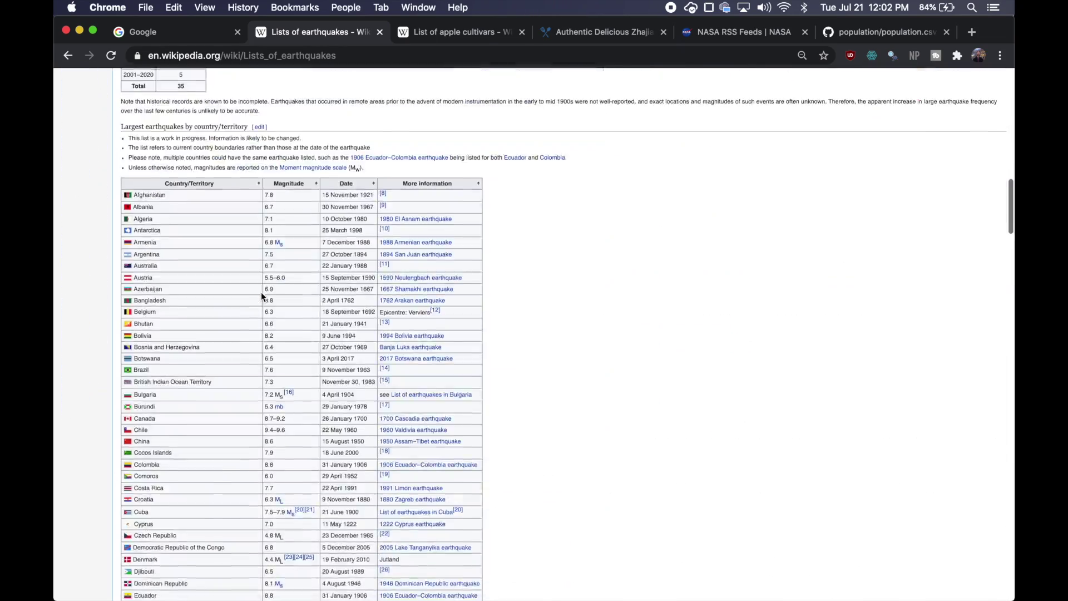
{"action": "scroll", "coordinate": [595, 255], "scroll_direction": "up", "scroll_amount": 3}
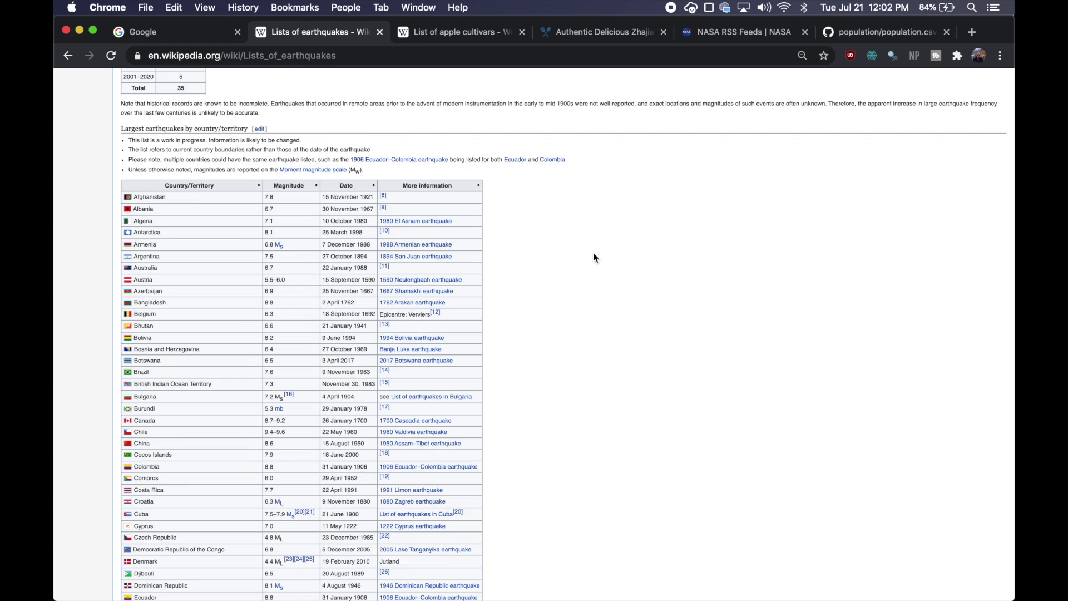
Step: Inspect the page and run a console script numbering all tables, finding the country table is 3
{"action": "right_click", "coordinate": [550, 241]}
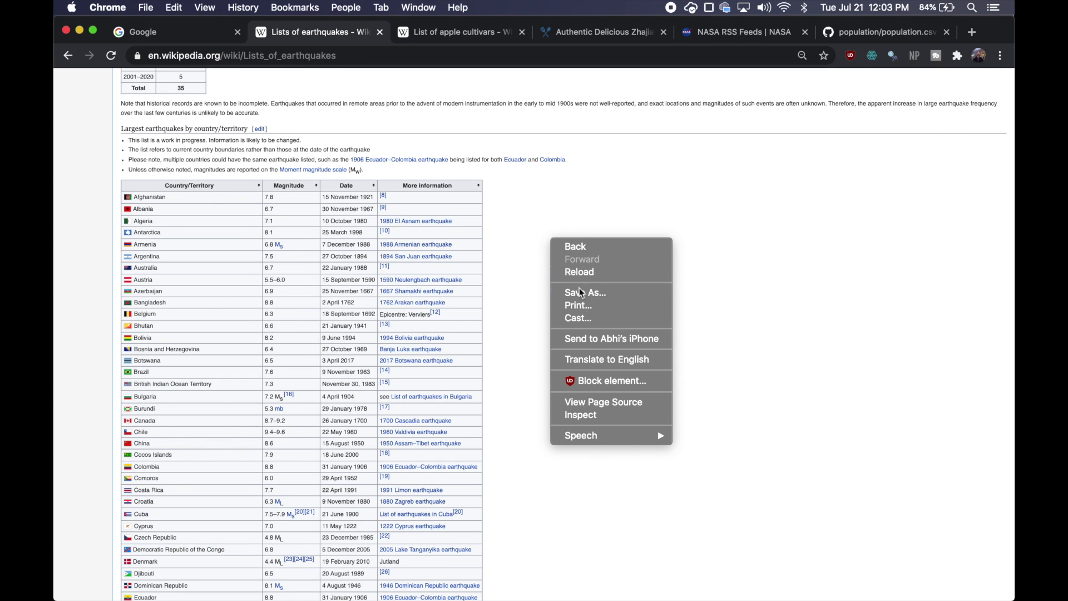
{"action": "left_click", "coordinate": [595, 416]}
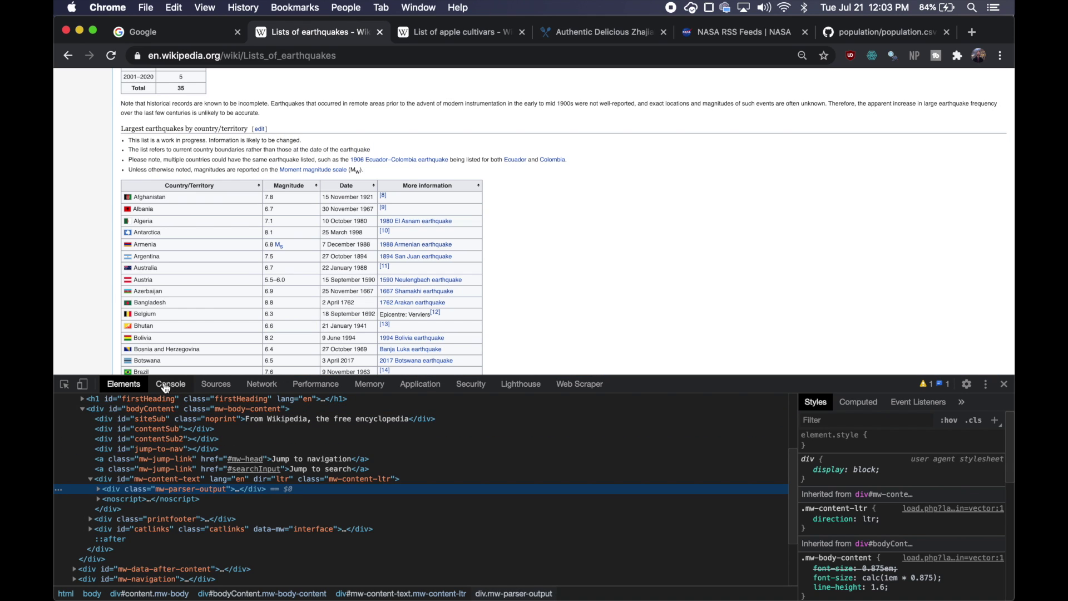
{"action": "left_click", "coordinate": [170, 383]}
{"action": "key", "text": "super+v"}
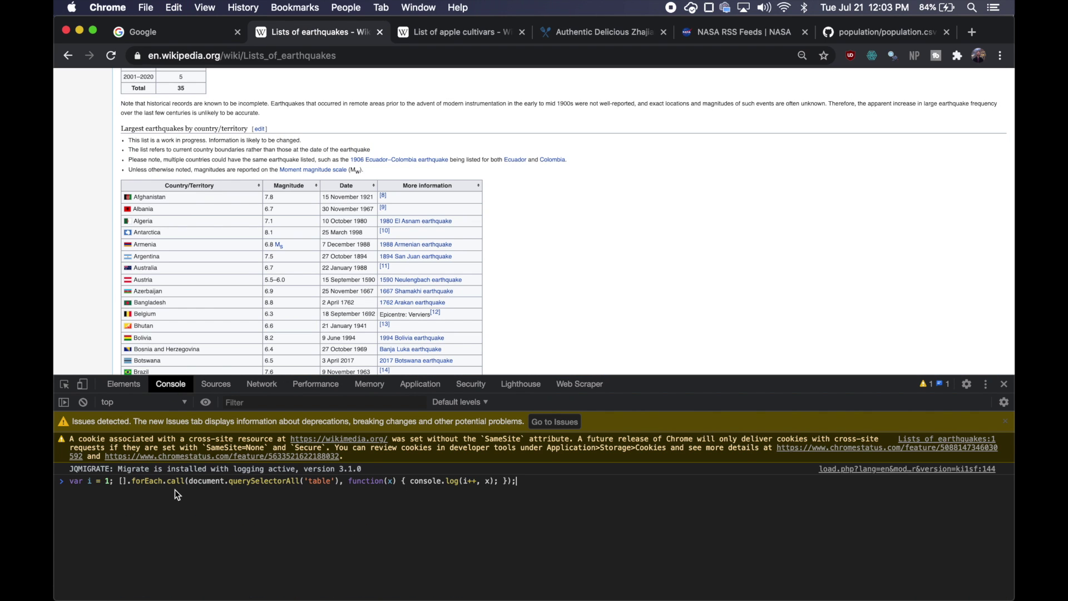
{"action": "key", "text": "Return"}
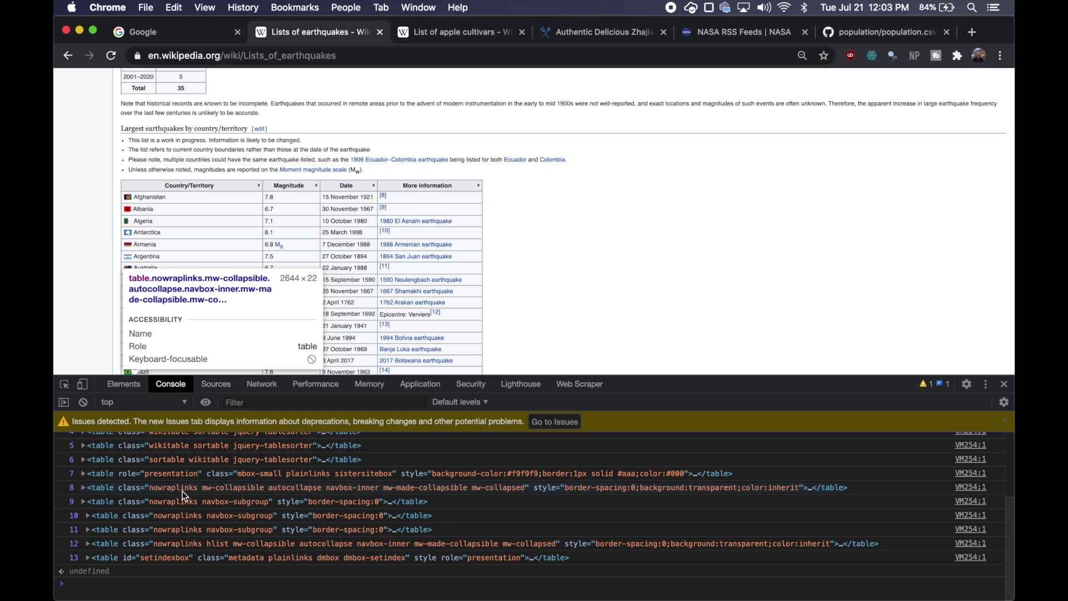
{"action": "scroll", "coordinate": [182, 490], "scroll_direction": "up", "scroll_amount": 2}
{"action": "scroll", "coordinate": [185, 471], "scroll_direction": "up", "scroll_amount": 3}
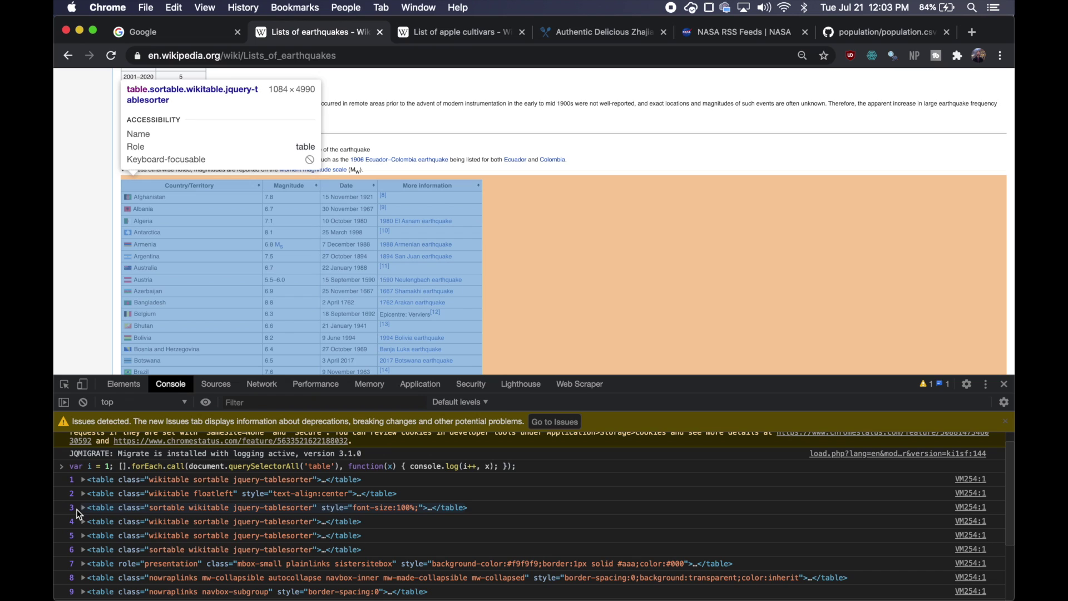
Step: Create a new blank spreadsheet via sheets.new in the Google homepage tab
{"action": "left_click", "coordinate": [167, 31]}
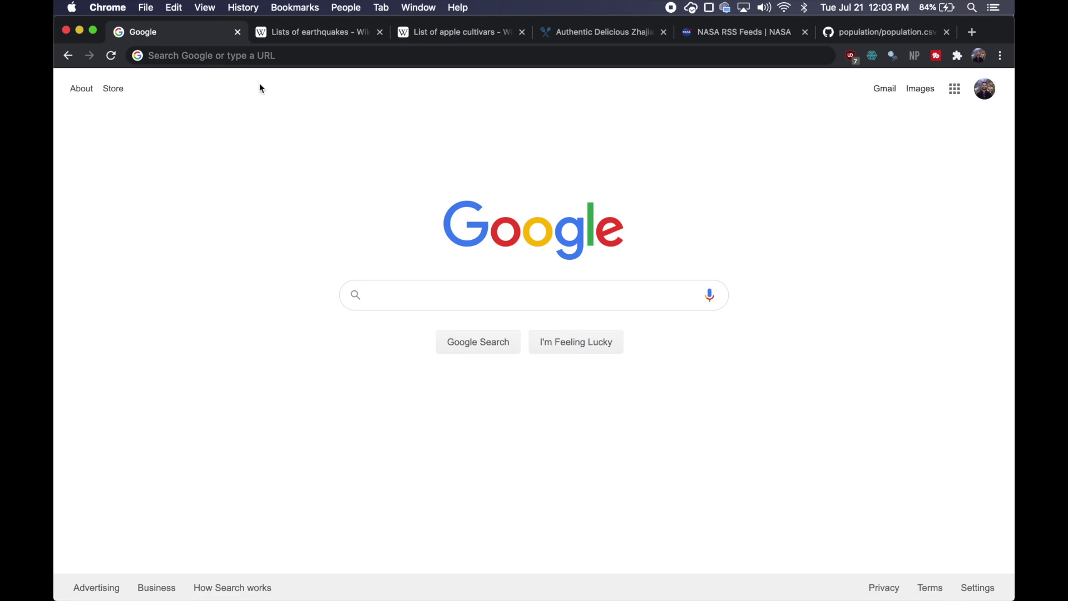
{"action": "left_click", "coordinate": [231, 55]}
{"action": "type", "text": "sheet"}
{"action": "key", "text": "Return"}
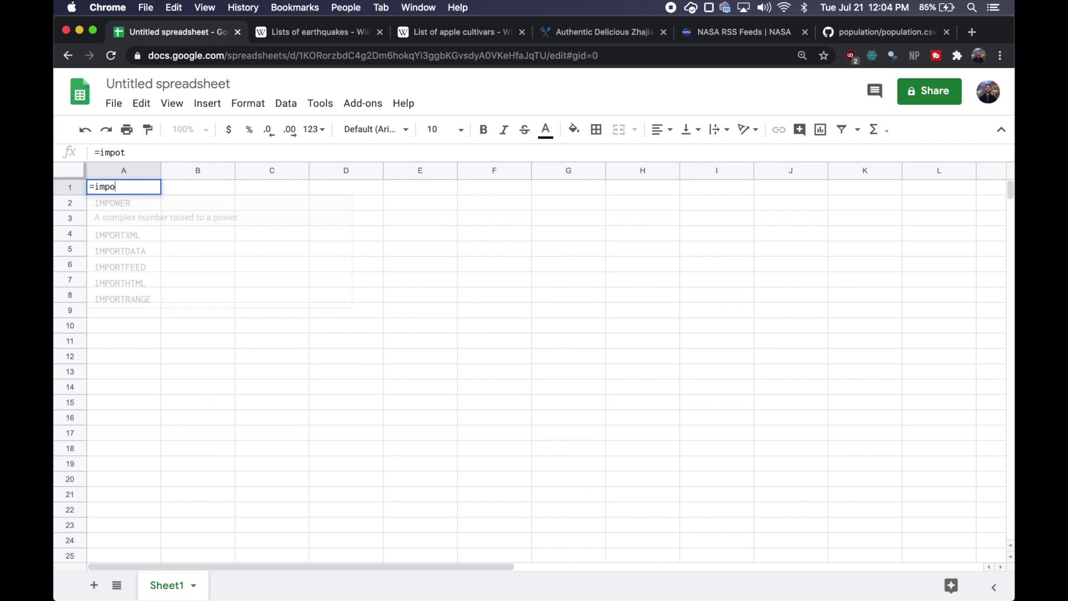
Step: Enter =IMPORTHTML with the earthquakes article URL, "table", 3 in A1 to import the country table
{"action": "type", "text": "rthtml("}
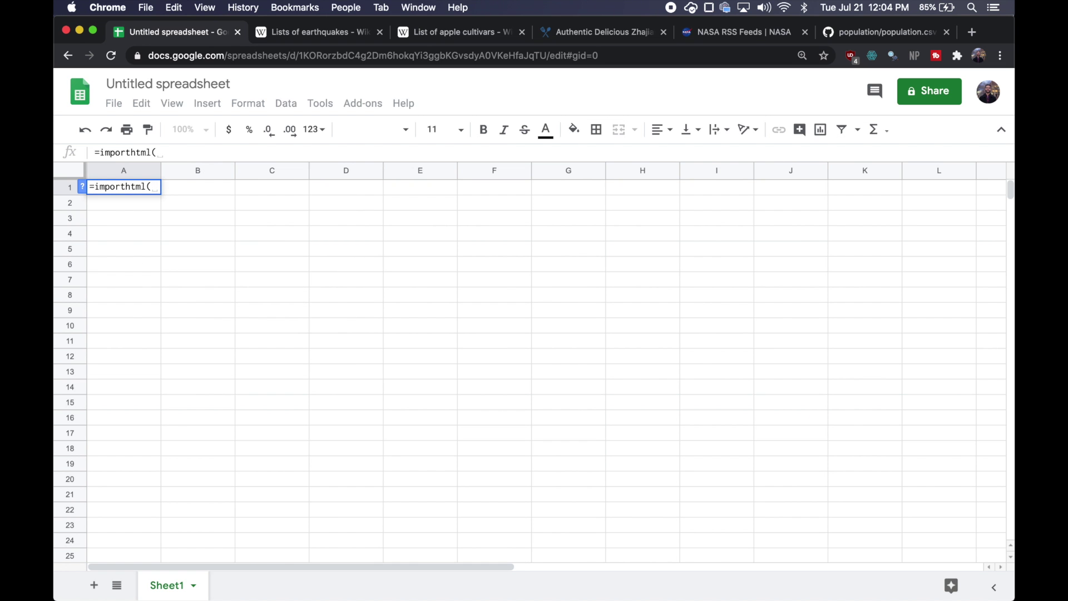
{"action": "left_click", "coordinate": [309, 34]}
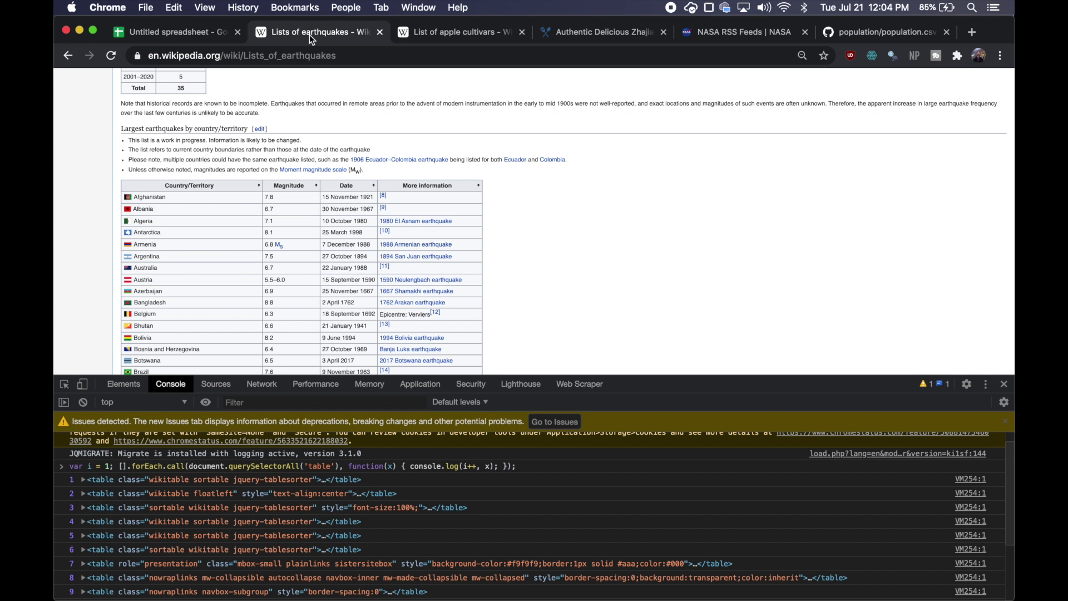
{"action": "left_click", "coordinate": [189, 32]}
{"action": "type", "text": "\""}
{"action": "type", "text": "https://en.wikipedia.org/wiki/Lists_of_earthquakes"}
{"action": "type", "text": "\", \"t"}
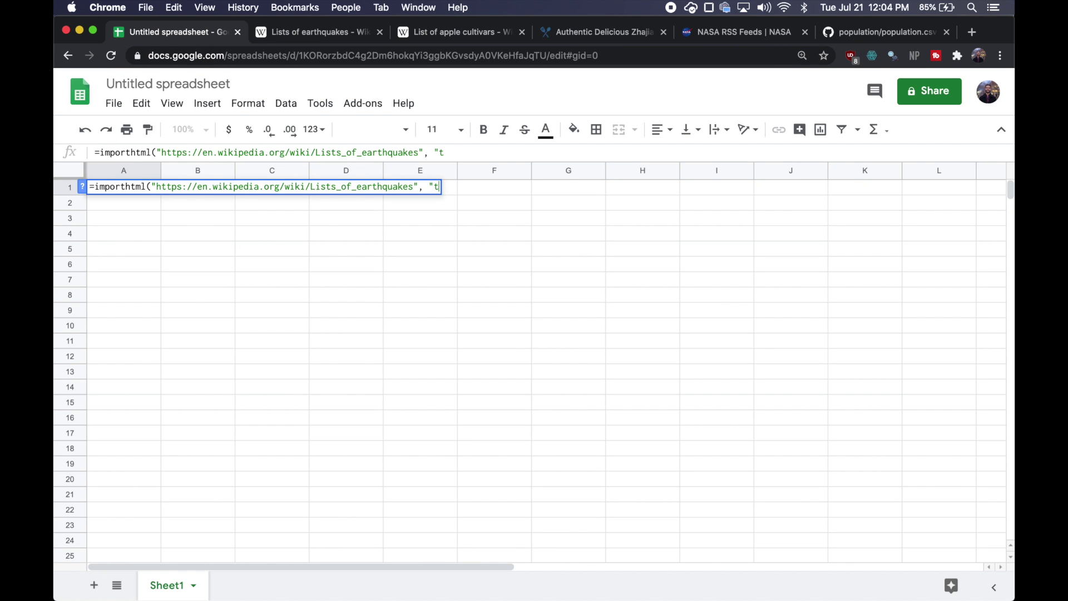
{"action": "type", "text": "able\""}
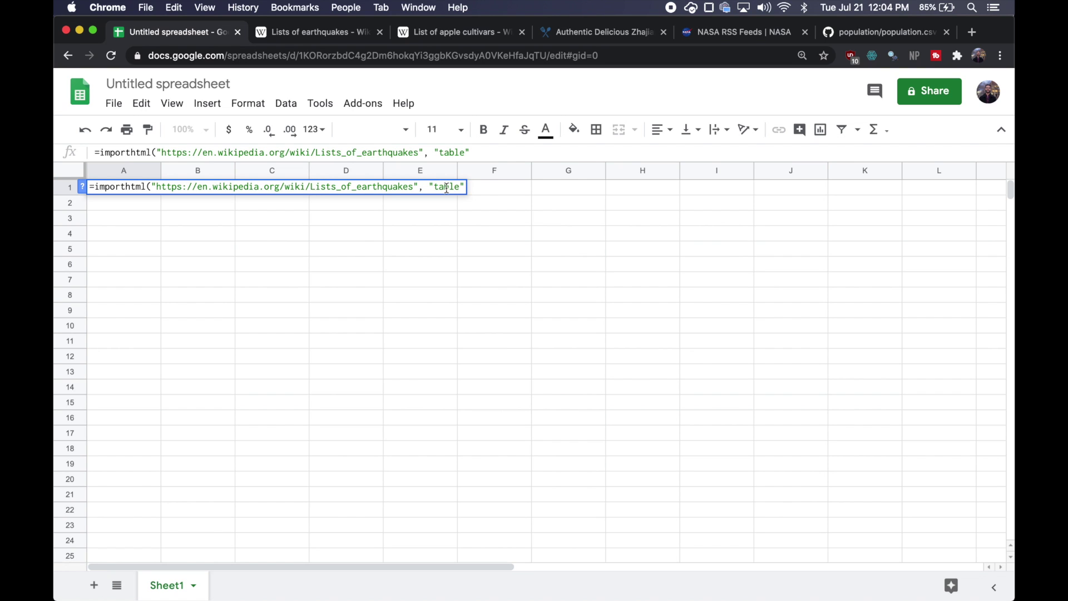
{"action": "type", "text": ","}
{"action": "key", "text": "ctrl+Tab"}
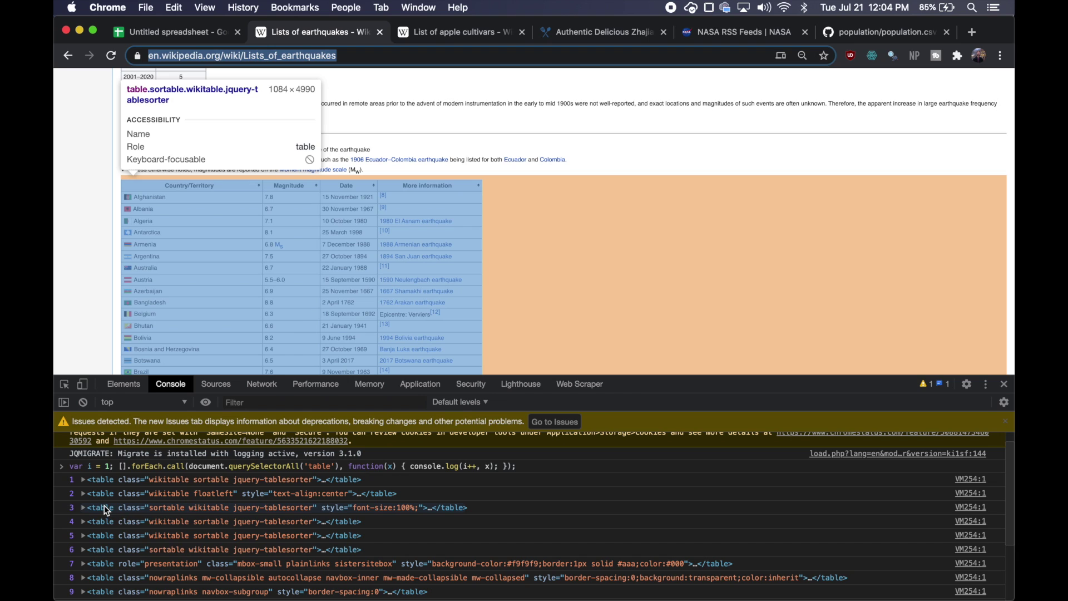
{"action": "left_click", "coordinate": [163, 38]}
{"action": "type", "text": "3"}
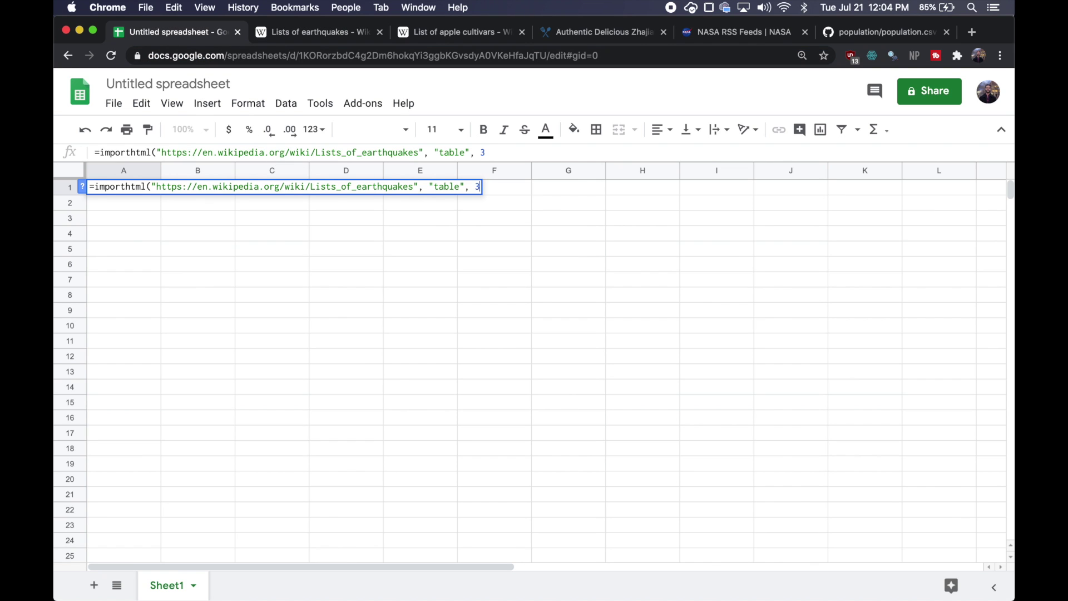
{"action": "type", "text": ")"}
{"action": "key", "text": "Return"}
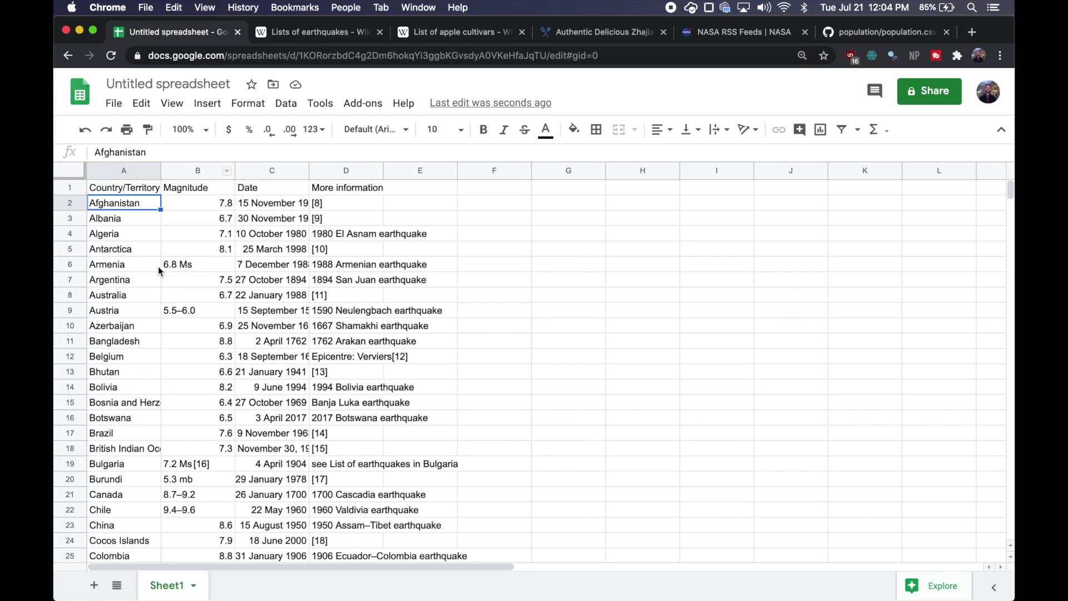
{"action": "left_click", "coordinate": [113, 103]}
{"action": "mouse_move", "coordinate": [200, 296]}
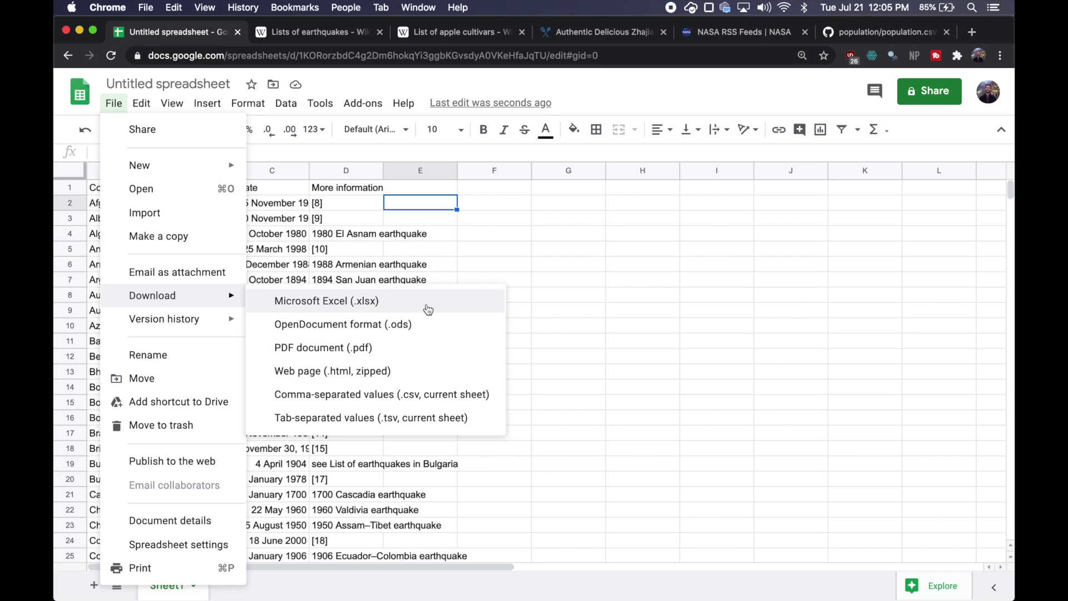
{"action": "left_click", "coordinate": [448, 250]}
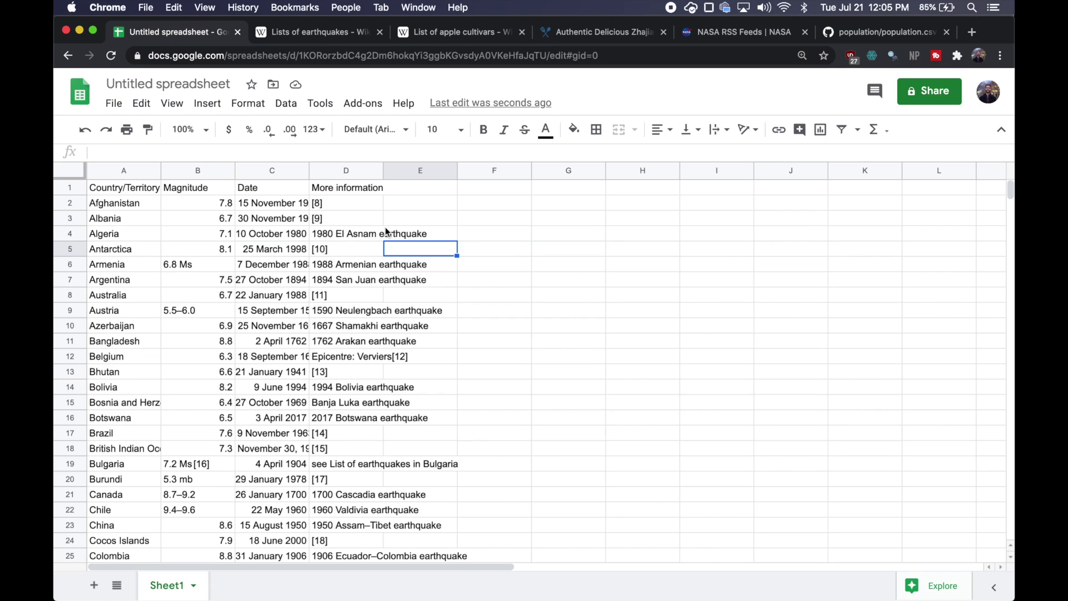
{"action": "left_click", "coordinate": [197, 170]}
{"action": "left_click", "coordinate": [271, 171]}
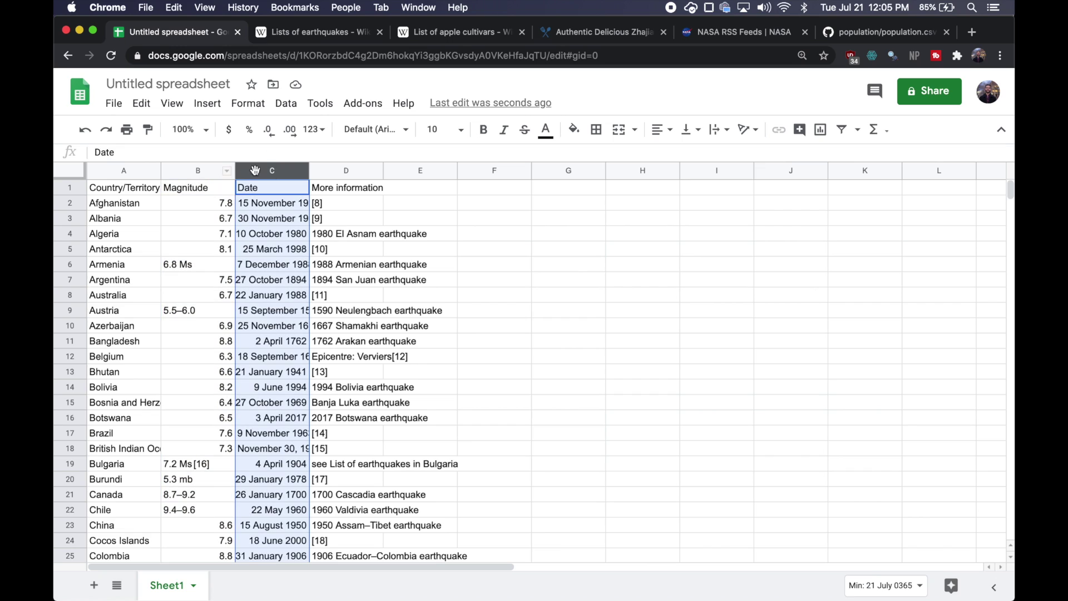
{"action": "left_click", "coordinate": [214, 171]}
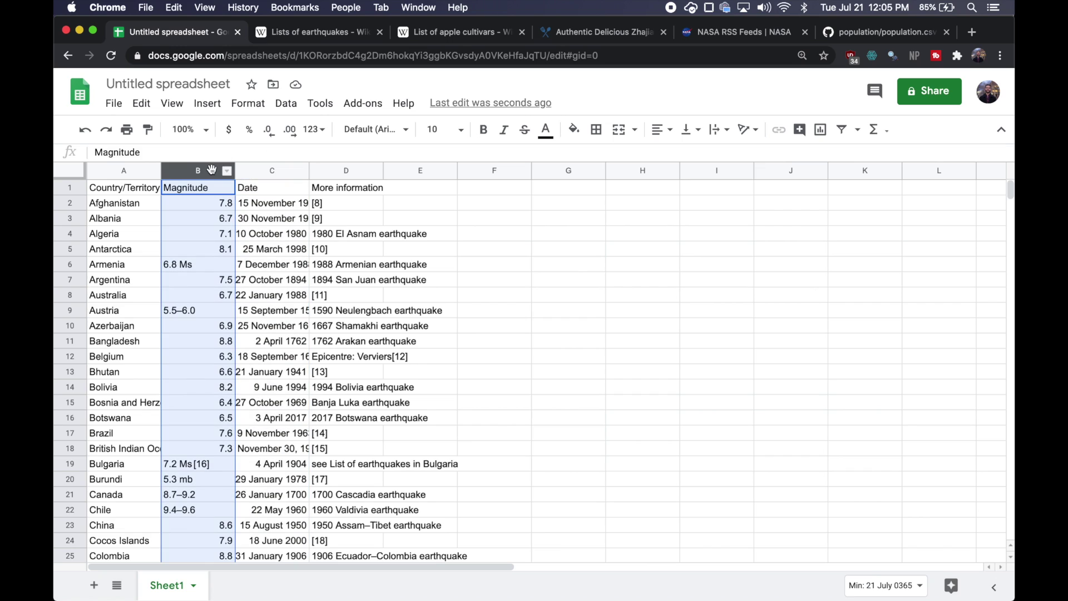
{"action": "left_click", "coordinate": [135, 171]}
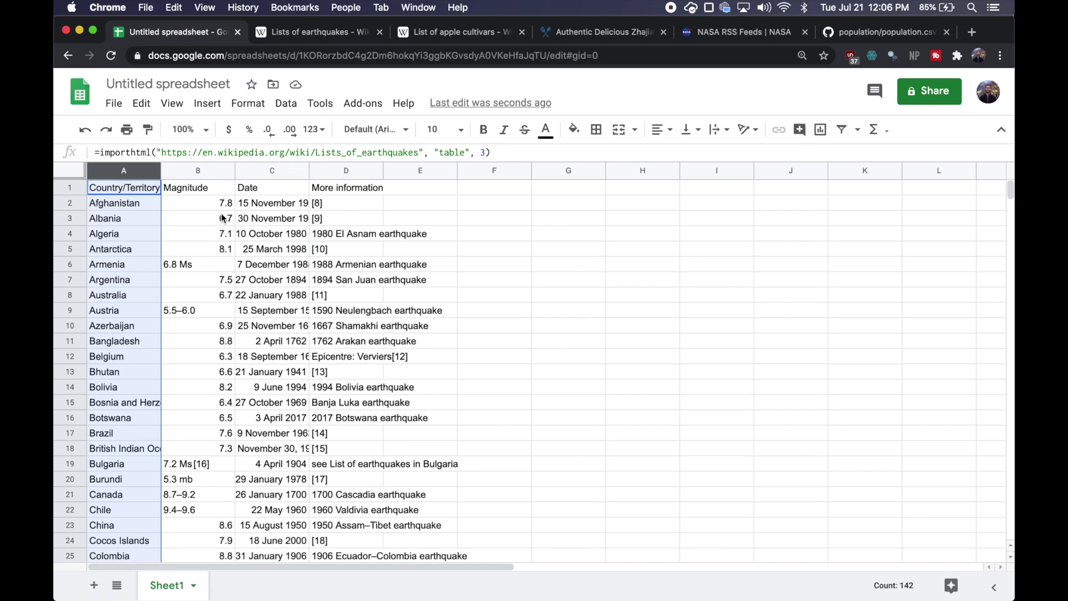
Step: Replace the imported earthquake table with plain pasted values
{"action": "key", "text": "super+a"}
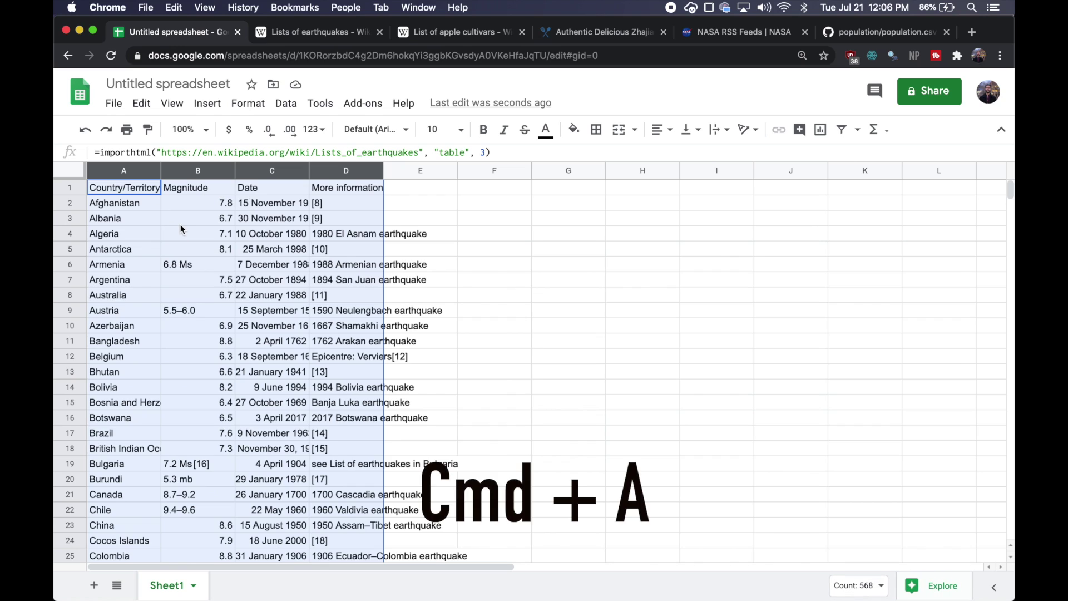
{"action": "key", "text": "super+c"}
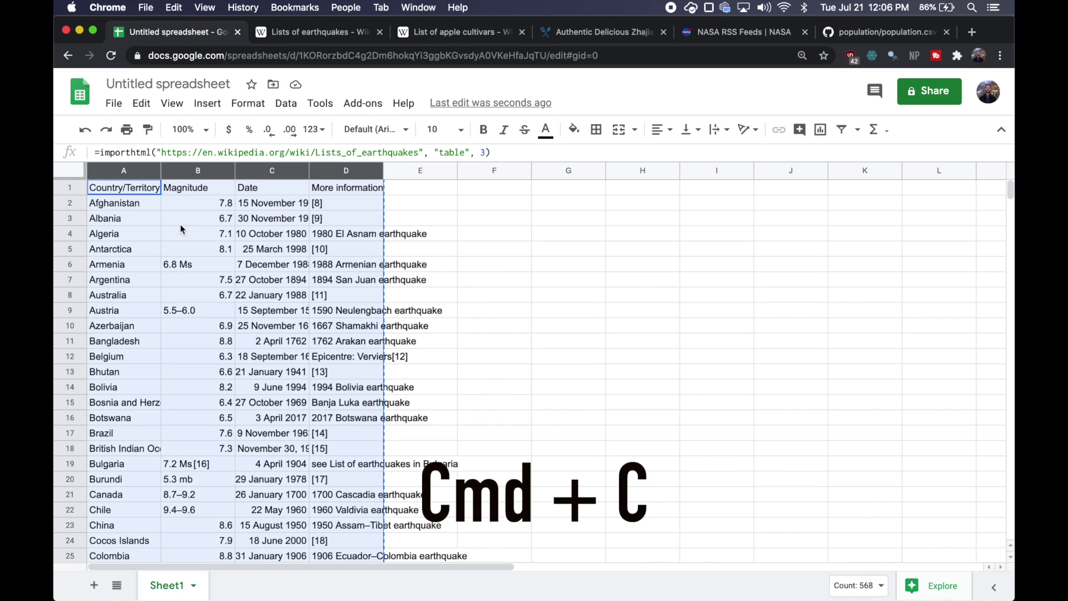
{"action": "key", "text": "super+shift+v"}
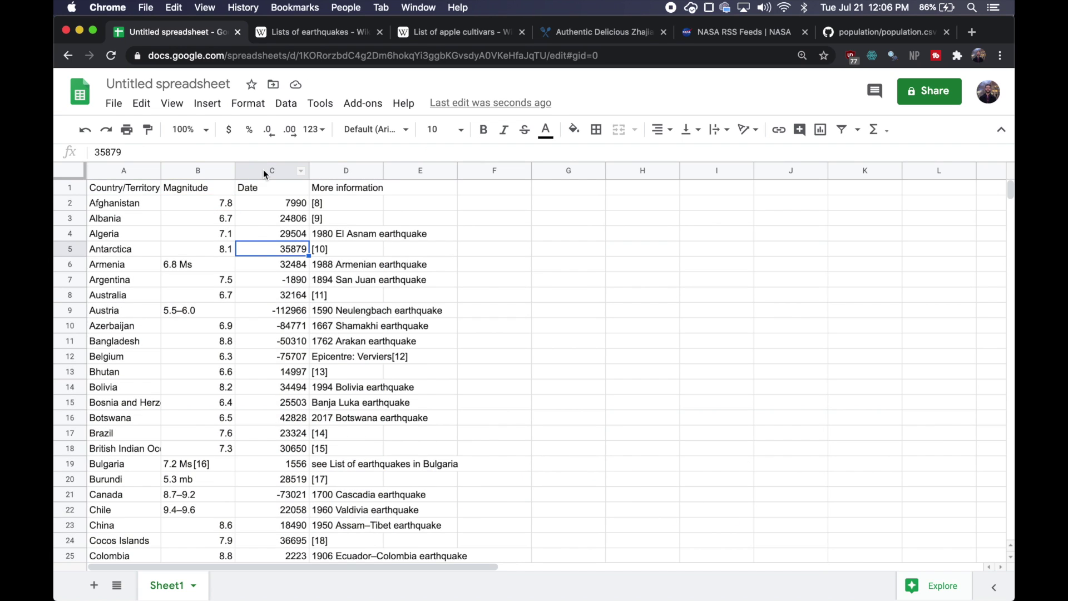
Step: Format the Date column as dates, showing values like 11/15/1921
{"action": "left_click", "coordinate": [264, 170]}
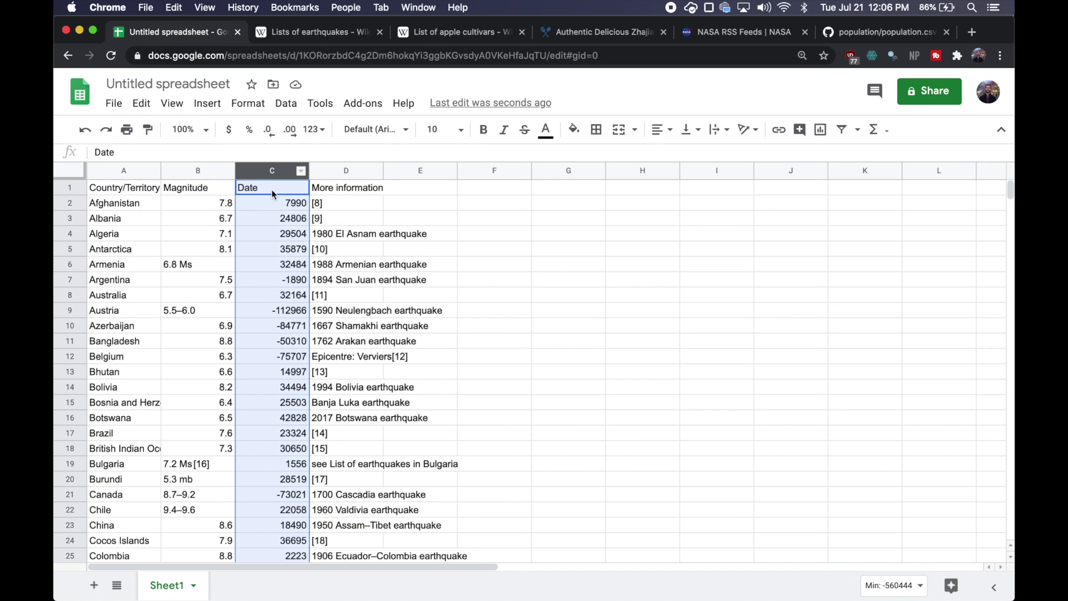
{"action": "left_click", "coordinate": [249, 103]}
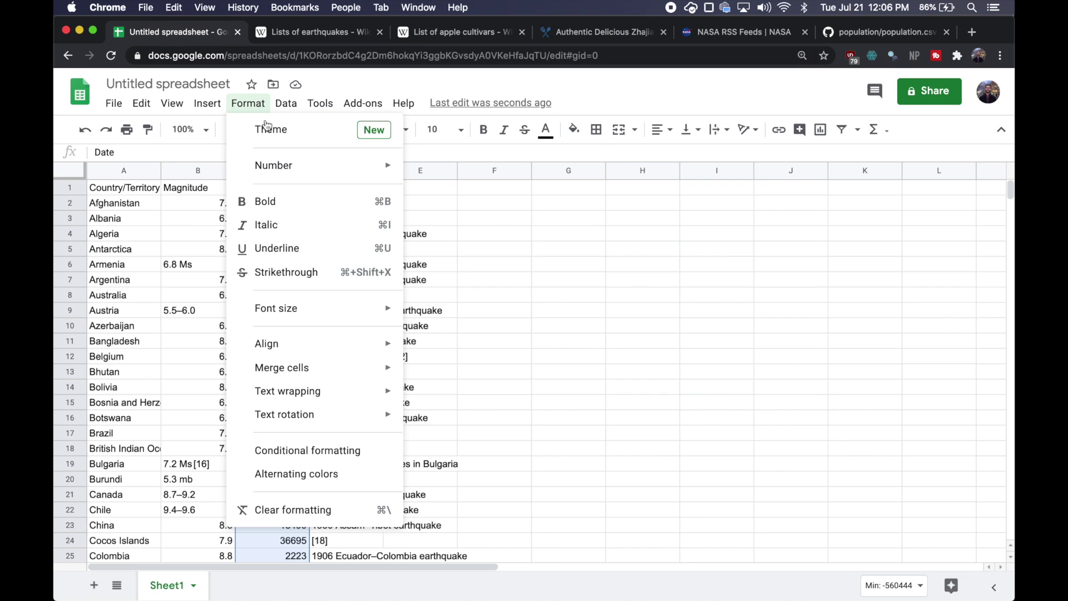
{"action": "mouse_move", "coordinate": [333, 165]}
{"action": "left_click", "coordinate": [442, 407]}
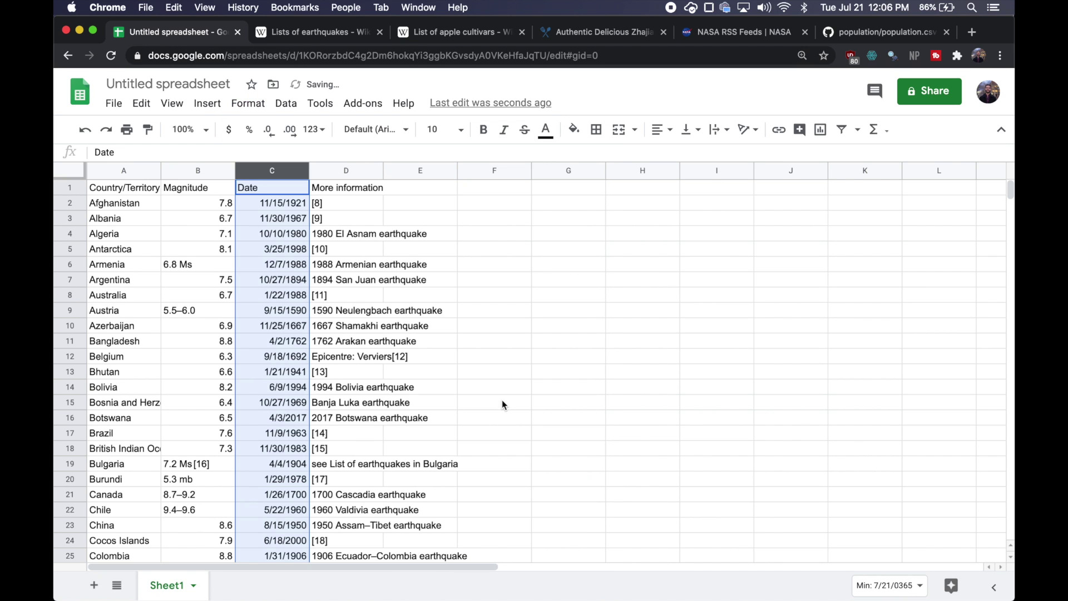
{"action": "scroll", "coordinate": [259, 428], "scroll_direction": "down", "scroll_amount": 3}
{"action": "scroll", "coordinate": [259, 433], "scroll_direction": "down", "scroll_amount": 6}
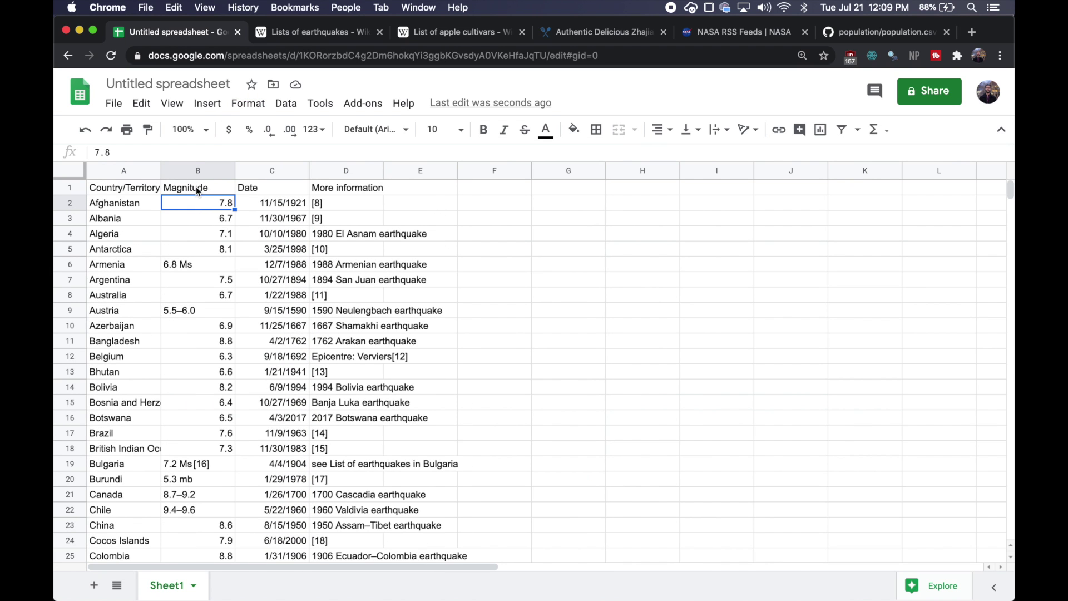
{"action": "scroll", "coordinate": [215, 279], "scroll_direction": "down", "scroll_amount": 3}
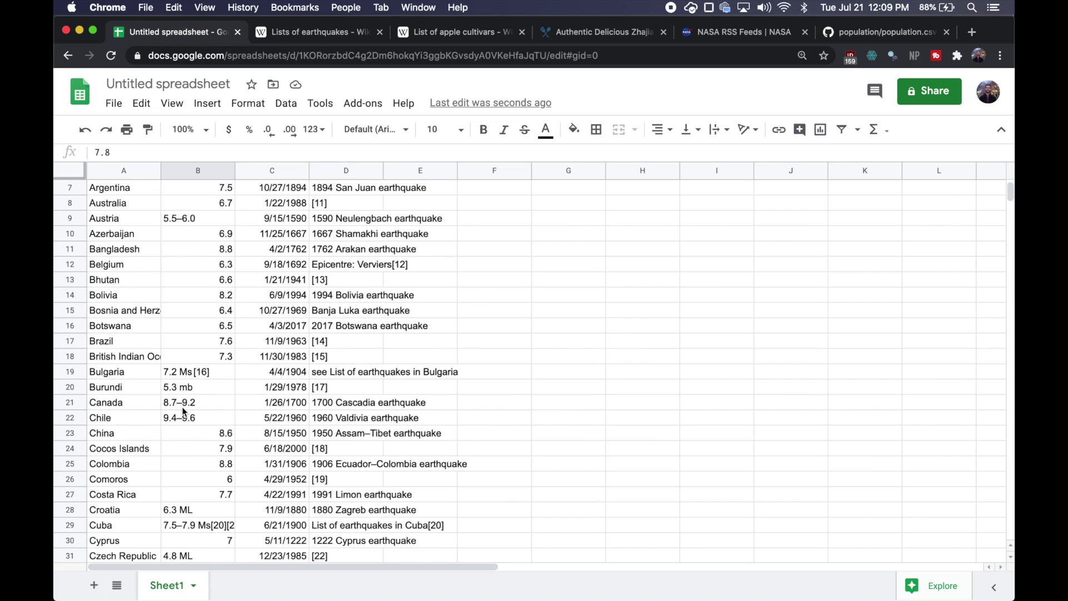
{"action": "scroll", "coordinate": [198, 406], "scroll_direction": "up", "scroll_amount": 3}
Step: Insert a 'Magnitude.cleaned' column right of Magnitude and format Magnitude as plain text
{"action": "left_click", "coordinate": [205, 170]}
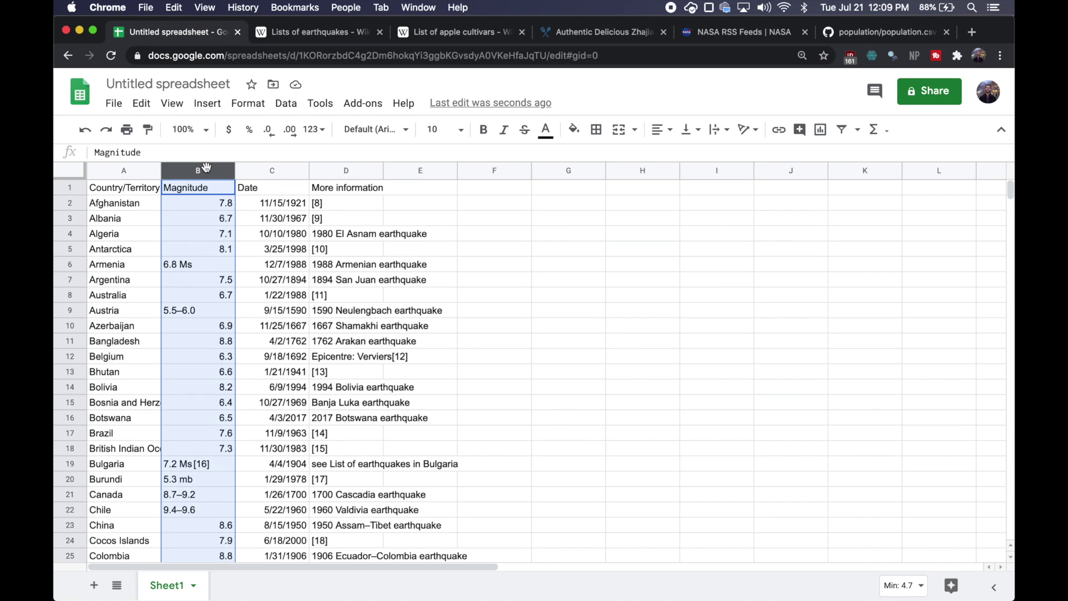
{"action": "right_click", "coordinate": [206, 170]}
{"action": "left_click", "coordinate": [265, 256]}
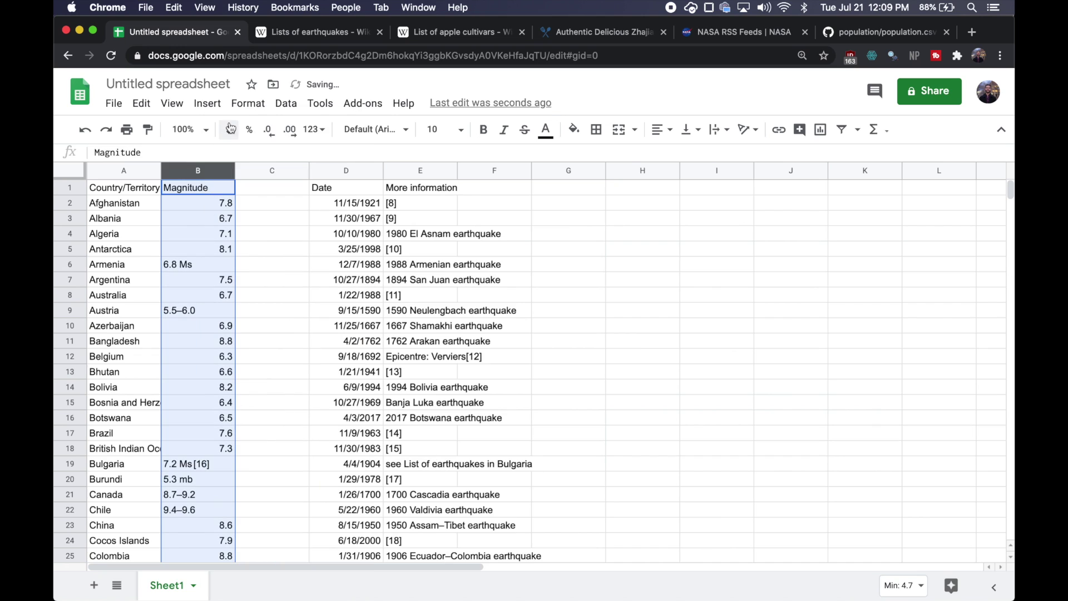
{"action": "left_click", "coordinate": [248, 104]}
{"action": "mouse_move", "coordinate": [364, 167]}
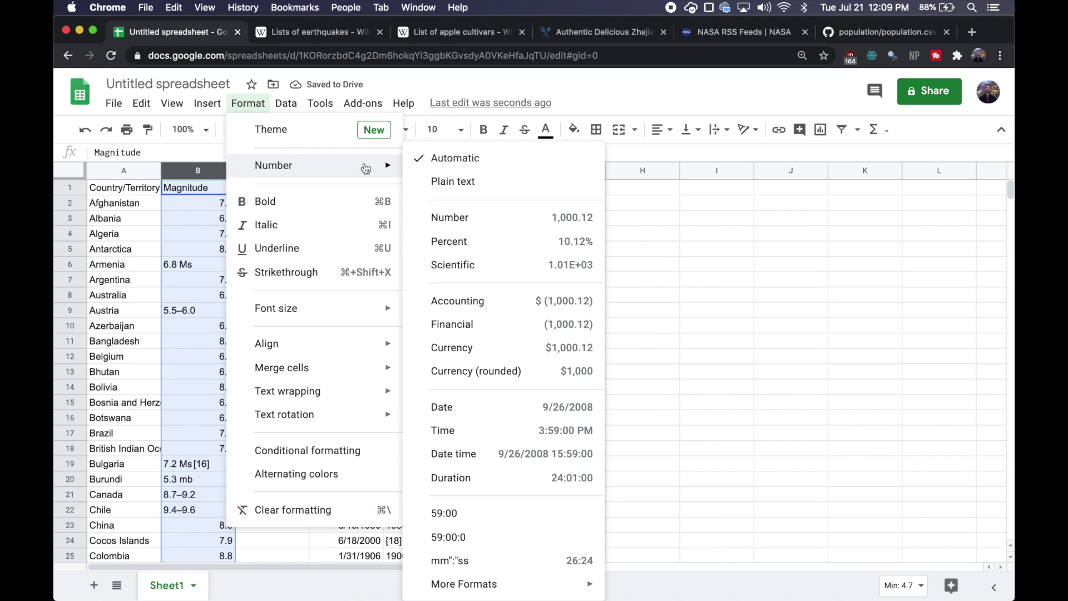
{"action": "left_click", "coordinate": [465, 181]}
{"action": "left_click", "coordinate": [278, 187]}
{"action": "type", "text": "Magnitude"}
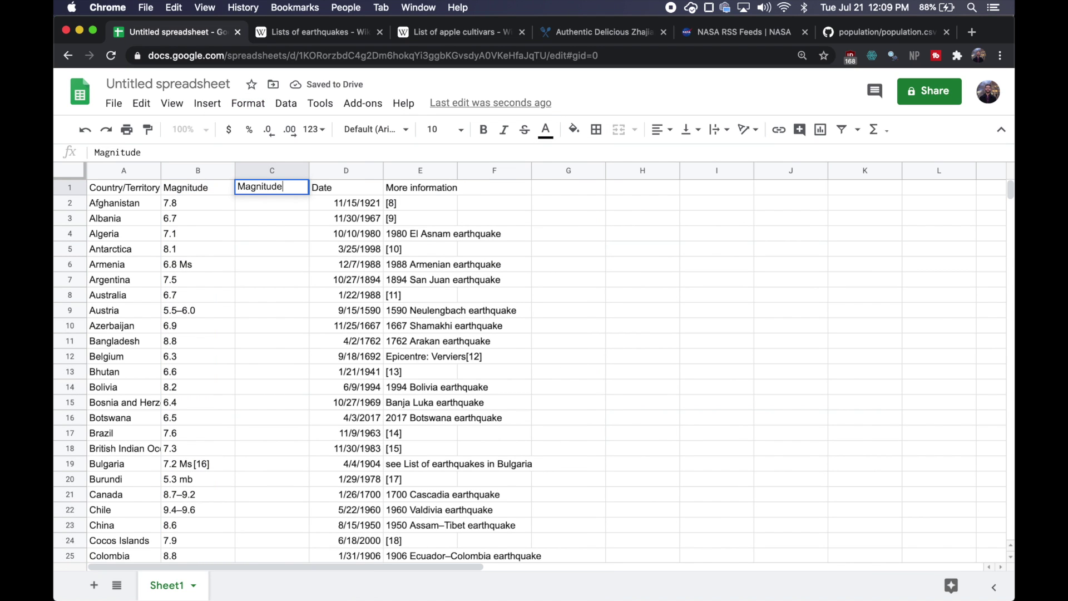
{"action": "type", "text": ".cleaned"}
{"action": "key", "text": "Return"}
Step: Enter =REGEXEXTRACT(B2,"\d.?\d?") in C2 and fill it down the whole column
{"action": "type", "text": "=regex"}
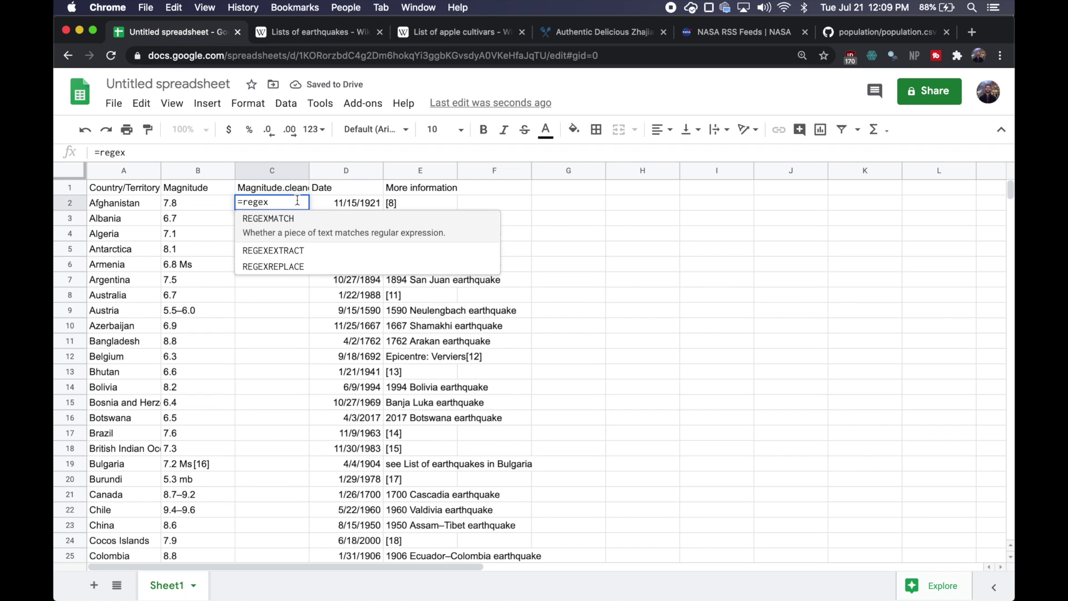
{"action": "left_click", "coordinate": [298, 253]}
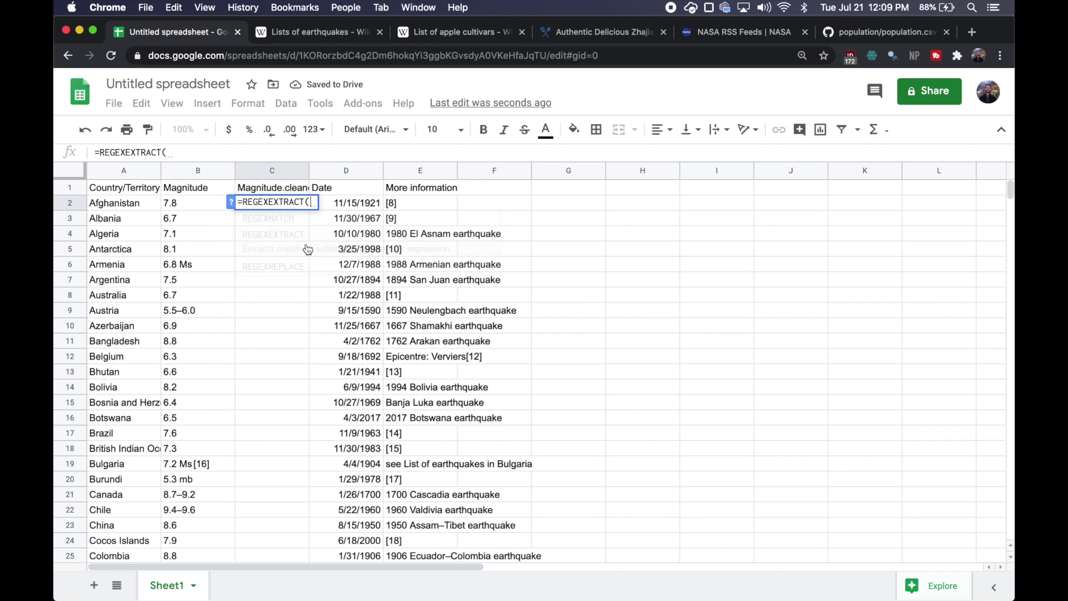
{"action": "left_click", "coordinate": [184, 201]}
{"action": "type", "text": ",\""}
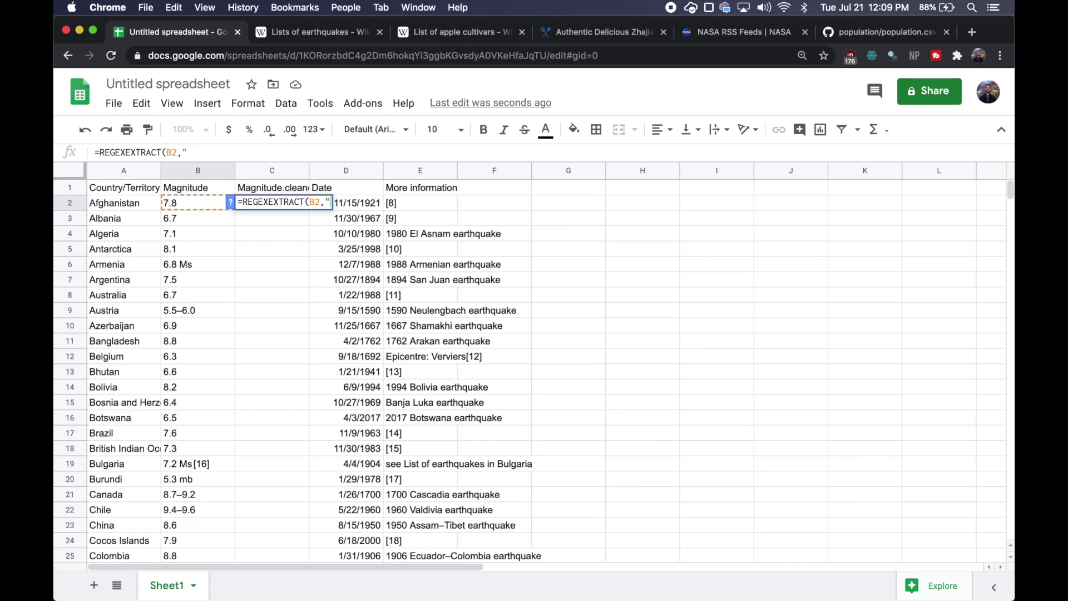
{"action": "type", "text": "\\d"}
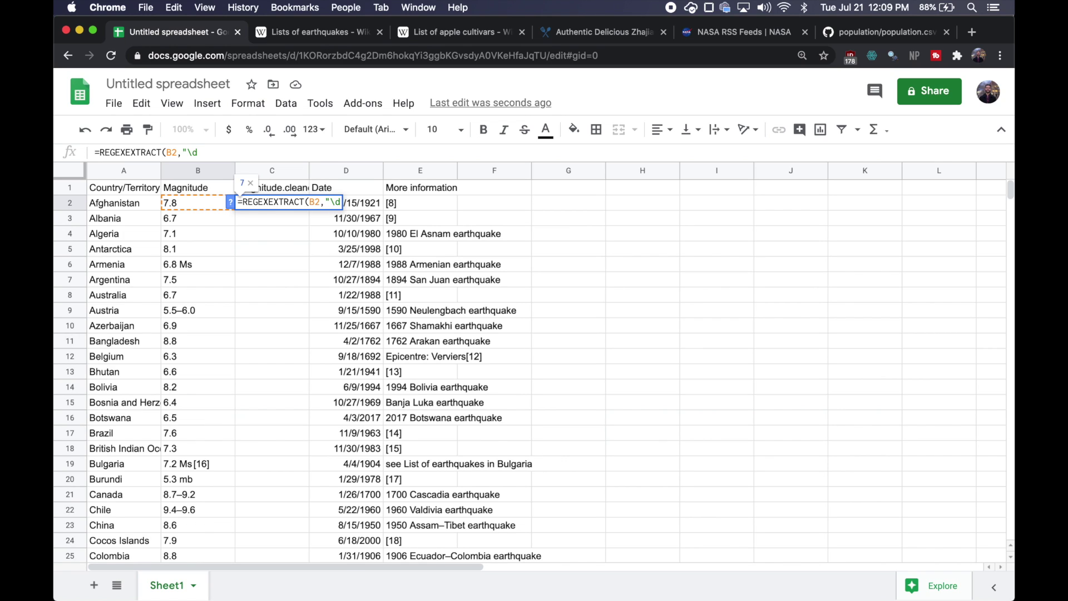
{"action": "type", "text": ".?\\"}
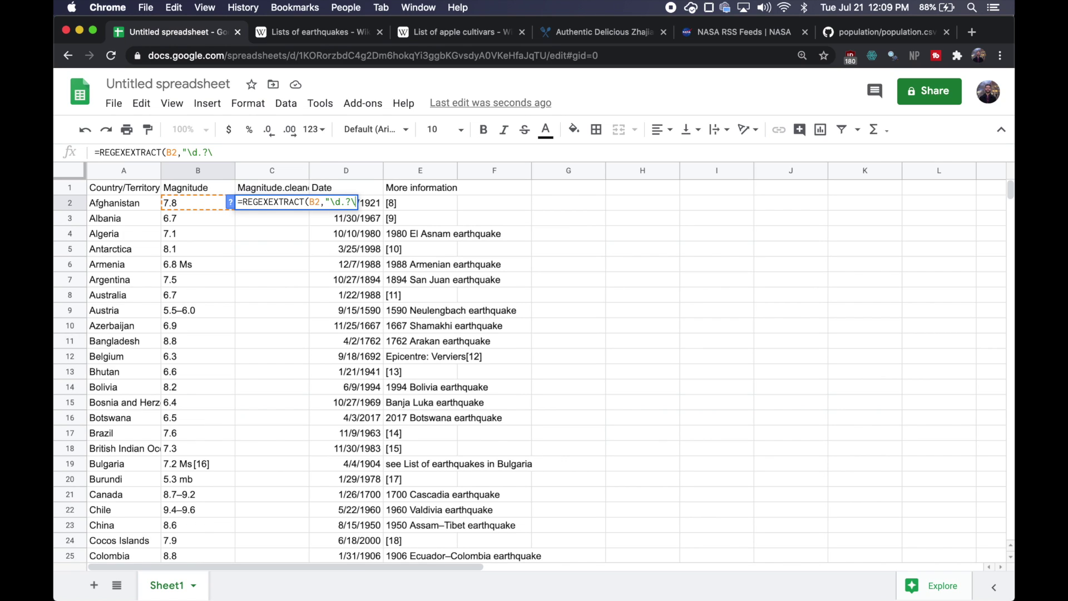
{"action": "type", "text": "d?\")"}
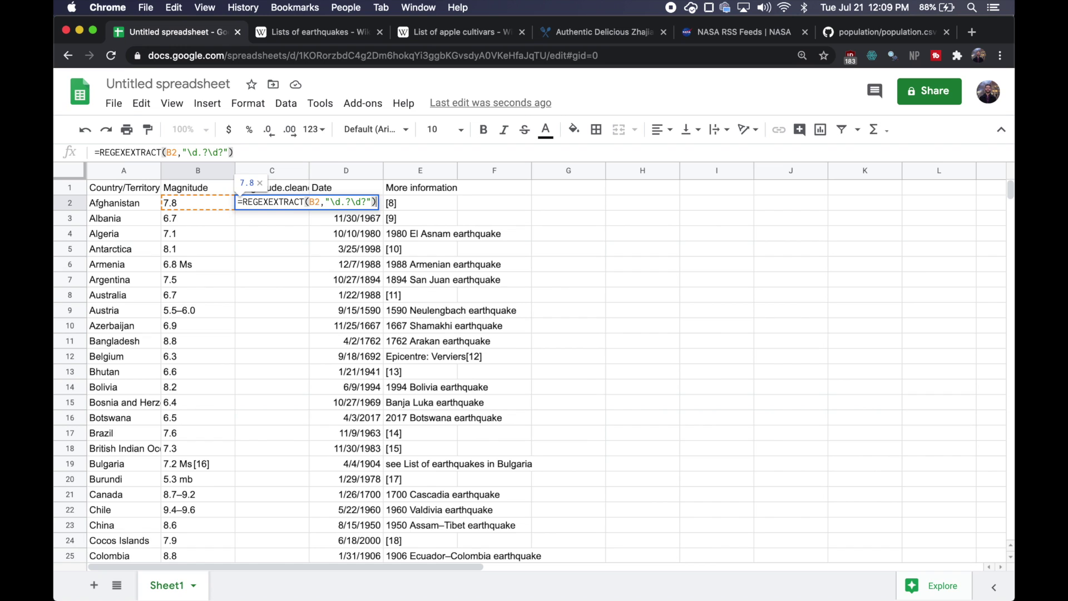
{"action": "key", "text": "Return"}
{"action": "left_click", "coordinate": [304, 206]}
{"action": "double_click", "coordinate": [308, 208]}
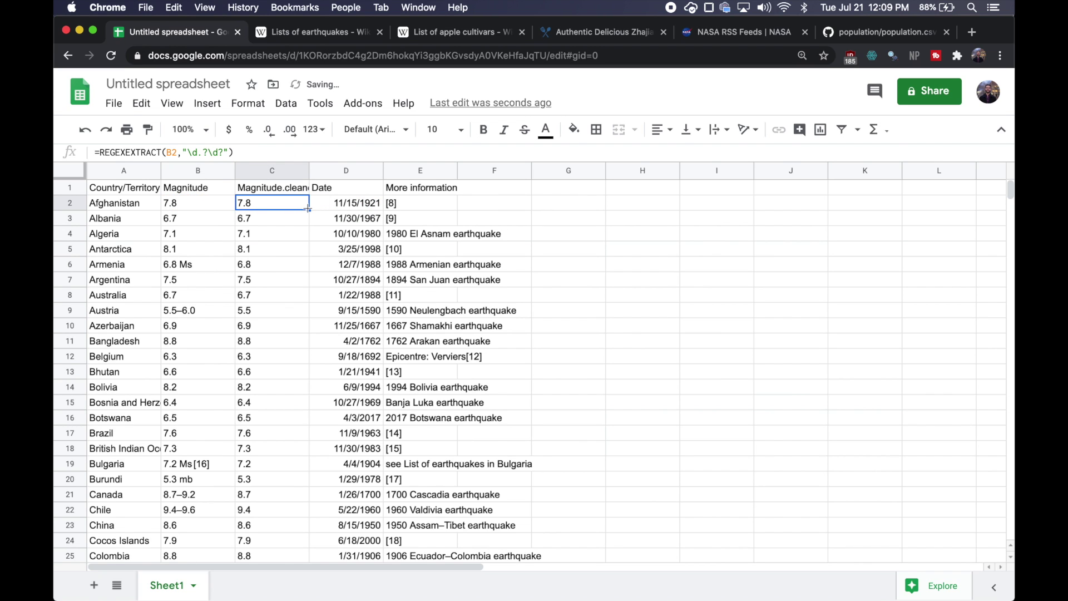
{"action": "scroll", "coordinate": [306, 326], "scroll_direction": "down", "scroll_amount": 12}
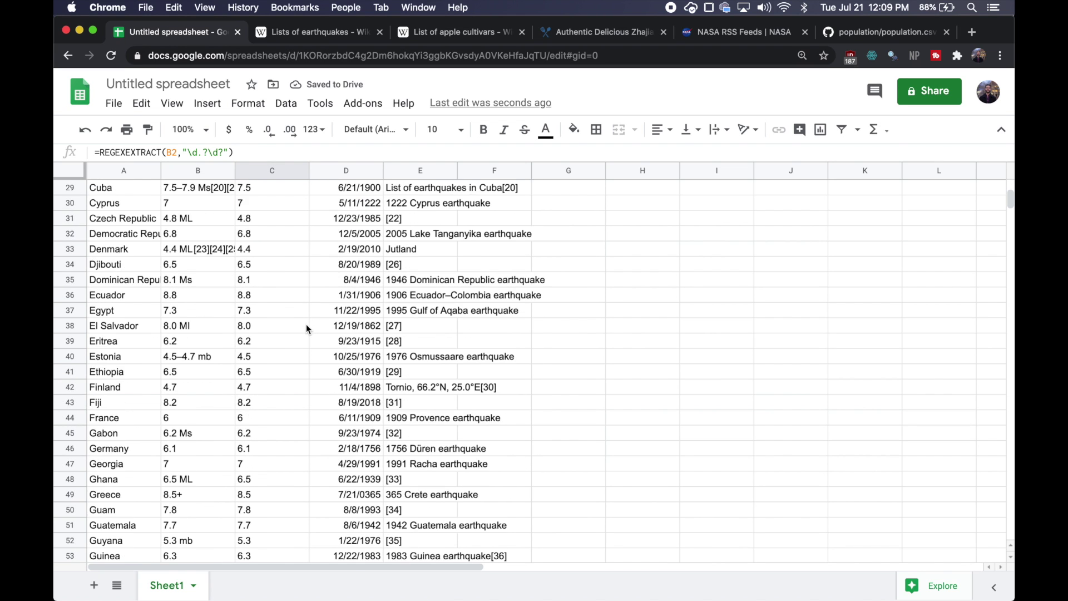
{"action": "scroll", "coordinate": [306, 328], "scroll_direction": "down", "scroll_amount": 5}
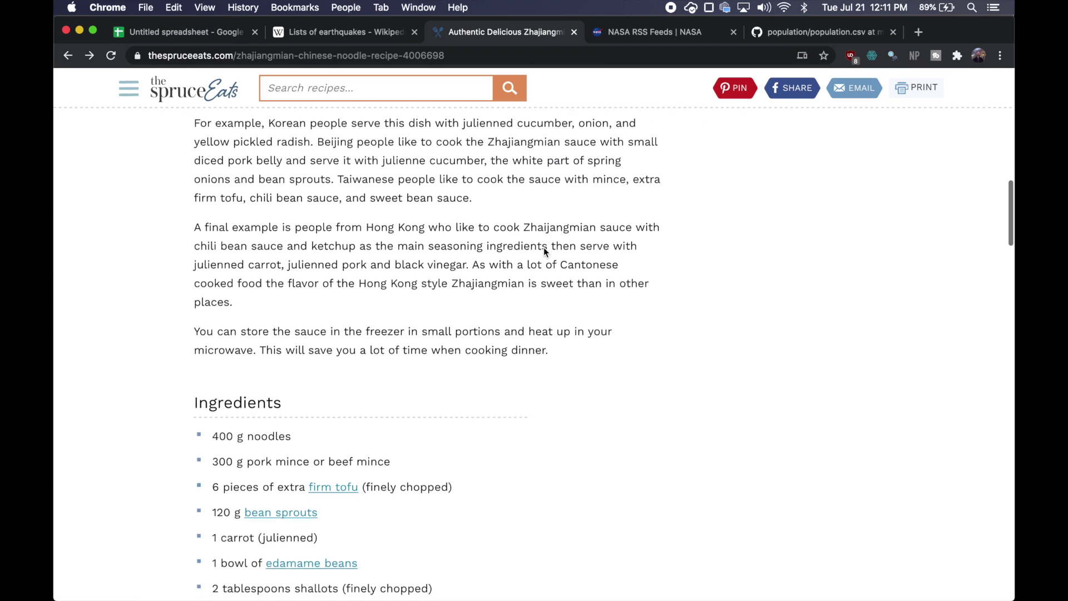
Step: Scroll through the Zhajiangmian recipe's ingredients and steps, then bring up the page's context menu
{"action": "scroll", "coordinate": [543, 247], "scroll_direction": "down", "scroll_amount": 3}
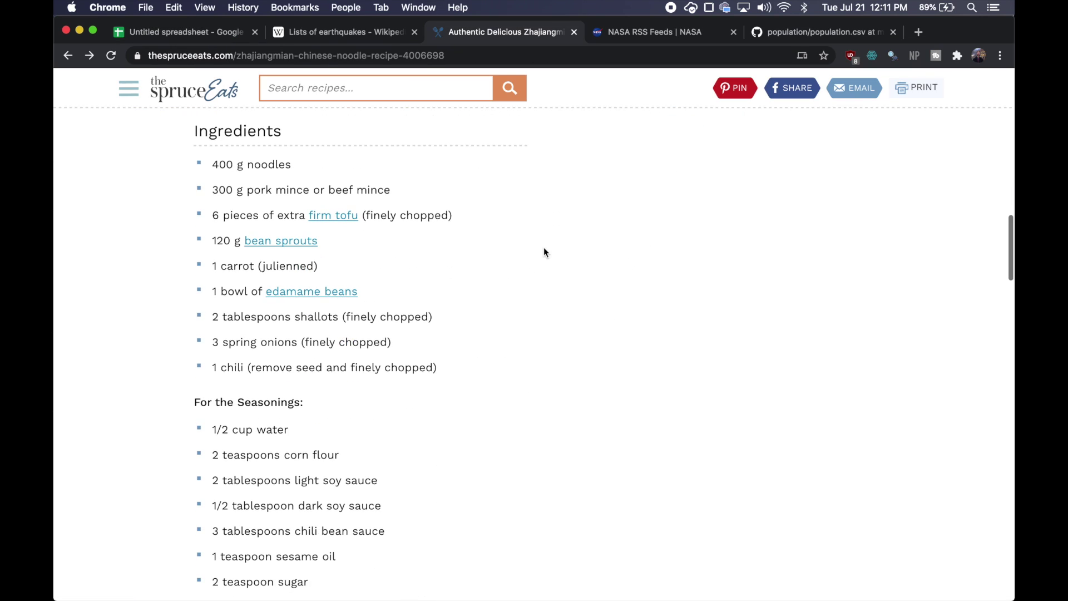
{"action": "scroll", "coordinate": [544, 251], "scroll_direction": "down", "scroll_amount": 1}
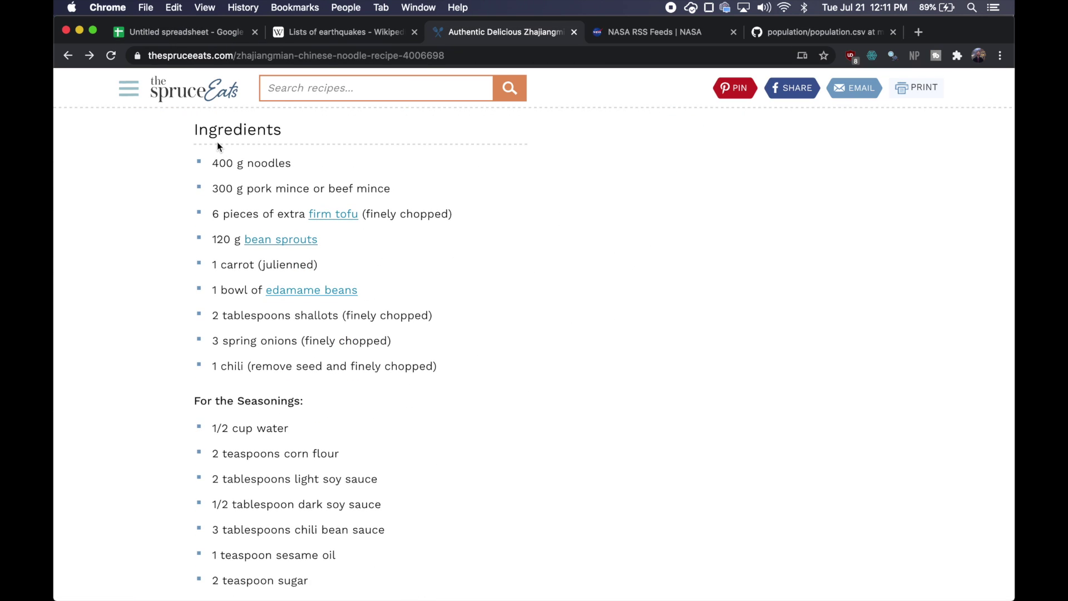
{"action": "scroll", "coordinate": [219, 146], "scroll_direction": "down", "scroll_amount": 5}
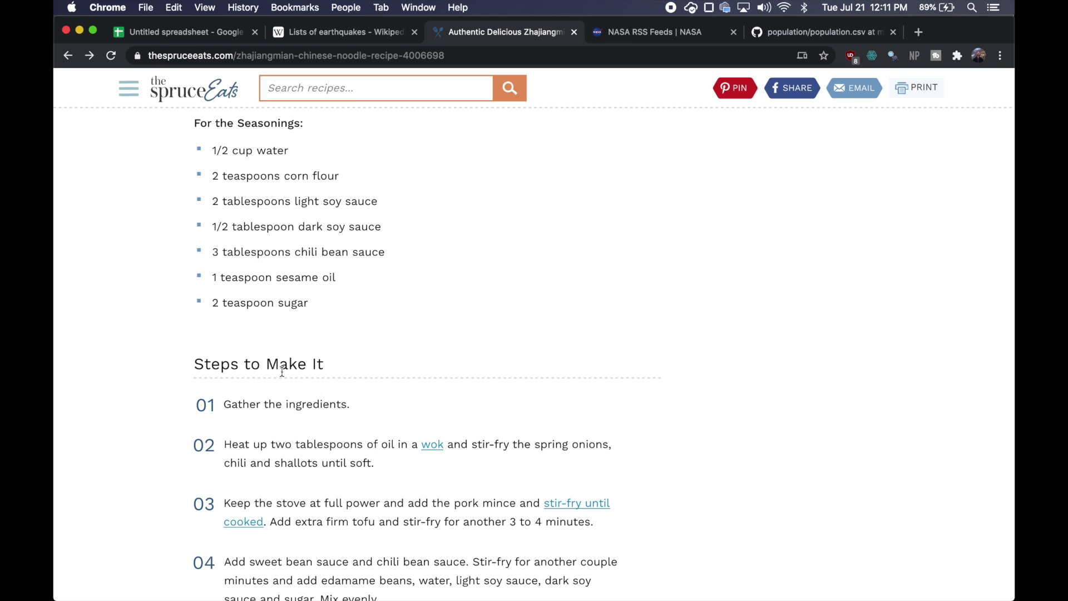
{"action": "scroll", "coordinate": [282, 371], "scroll_direction": "up", "scroll_amount": 6}
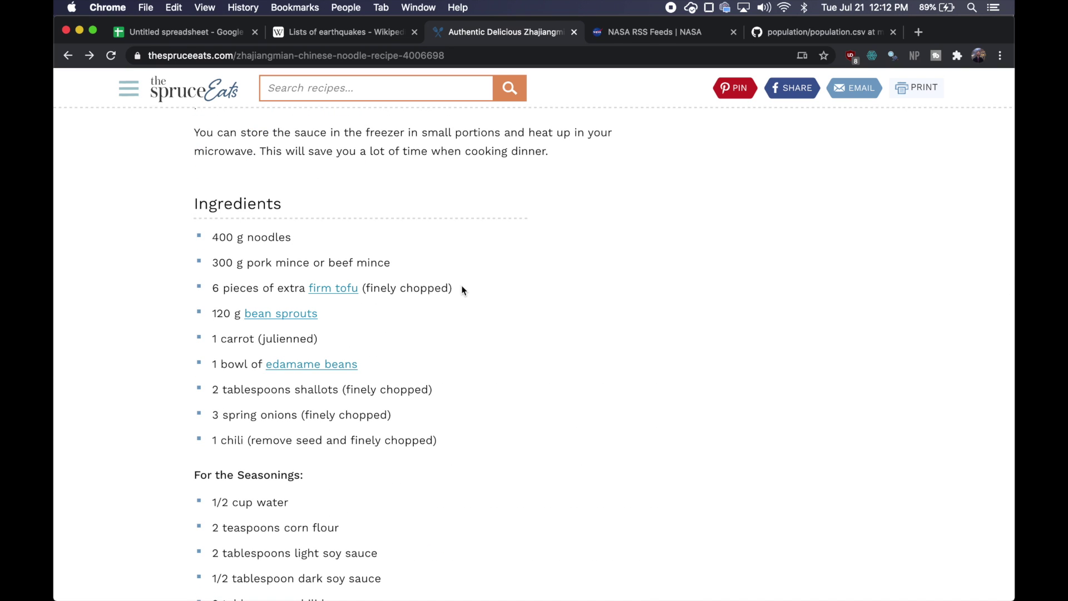
{"action": "scroll", "coordinate": [536, 298], "scroll_direction": "down", "scroll_amount": 1}
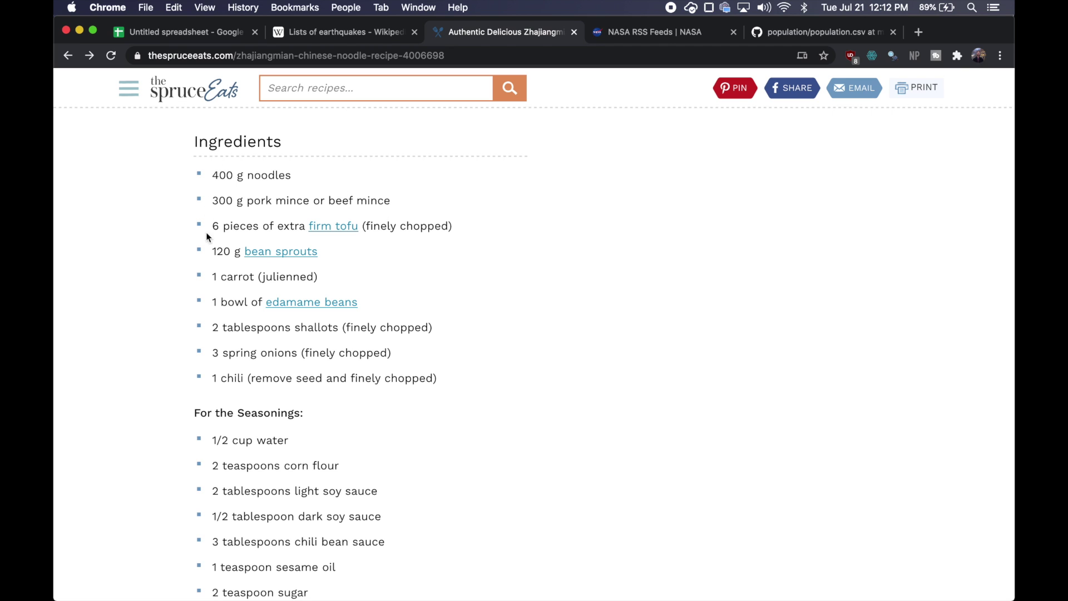
{"action": "scroll", "coordinate": [243, 202], "scroll_direction": "down", "scroll_amount": 1}
{"action": "scroll", "coordinate": [243, 203], "scroll_direction": "down", "scroll_amount": 5}
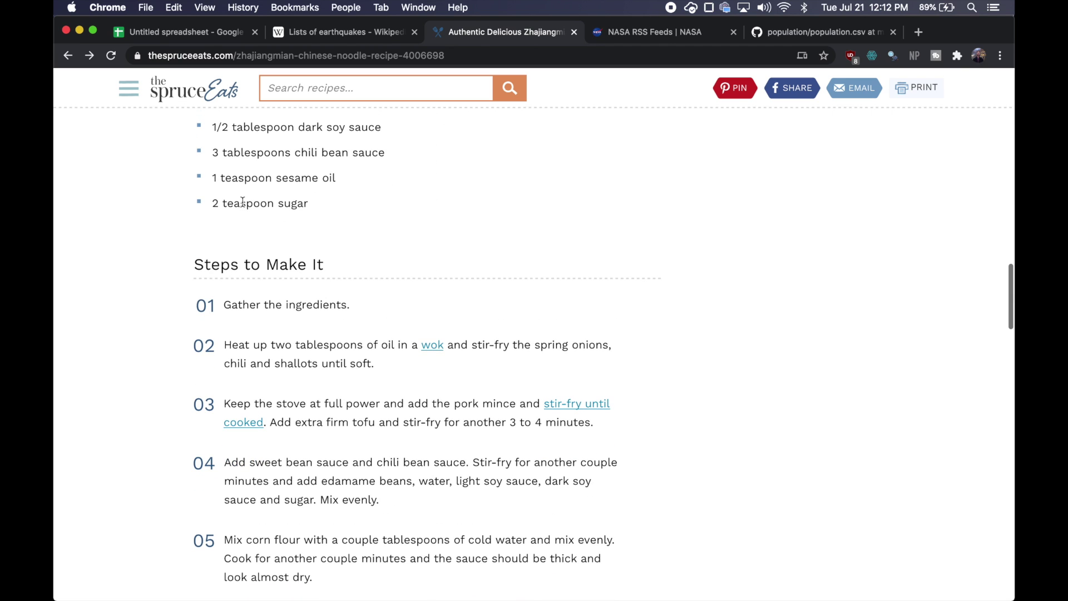
{"action": "scroll", "coordinate": [245, 372], "scroll_direction": "up", "scroll_amount": 6}
{"action": "right_click", "coordinate": [609, 228]}
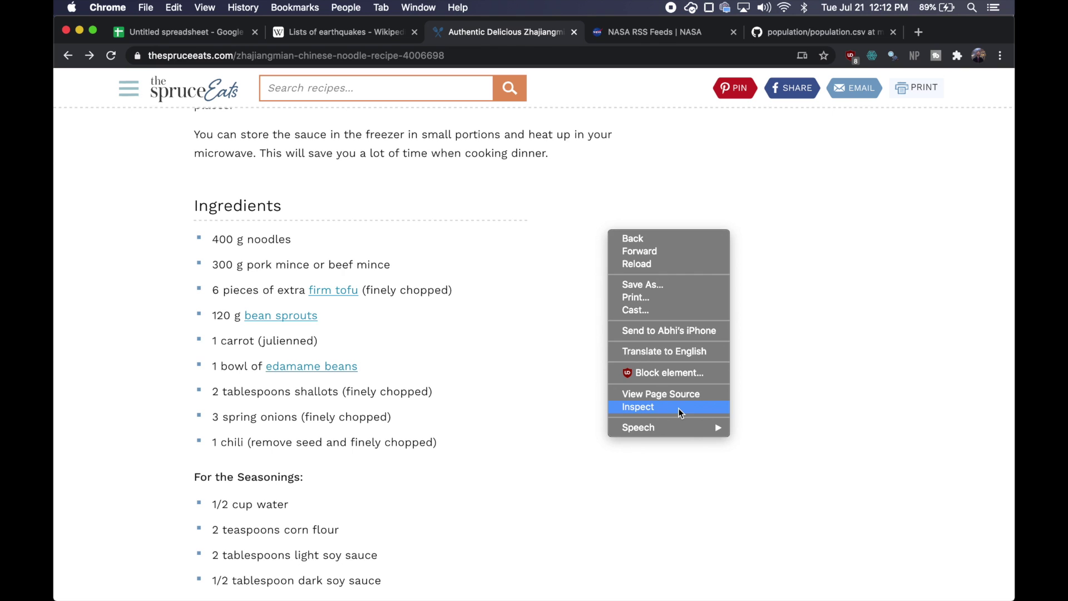
Step: Run a DevTools console script numbering the recipe page's ul/ol lists, then return to Sheet2
{"action": "left_click", "coordinate": [679, 408]}
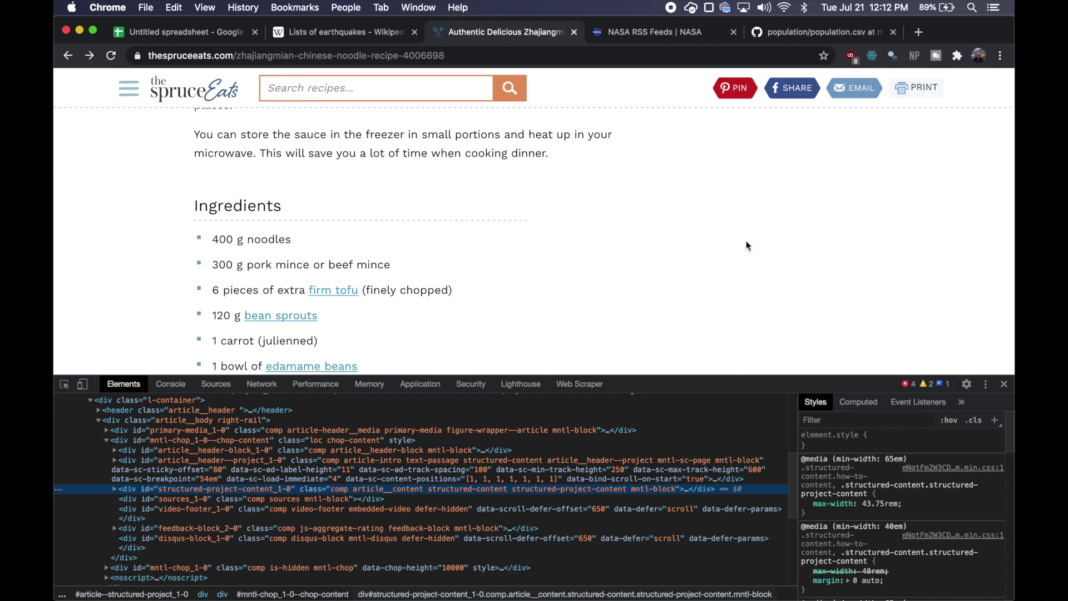
{"action": "left_click", "coordinate": [170, 384]}
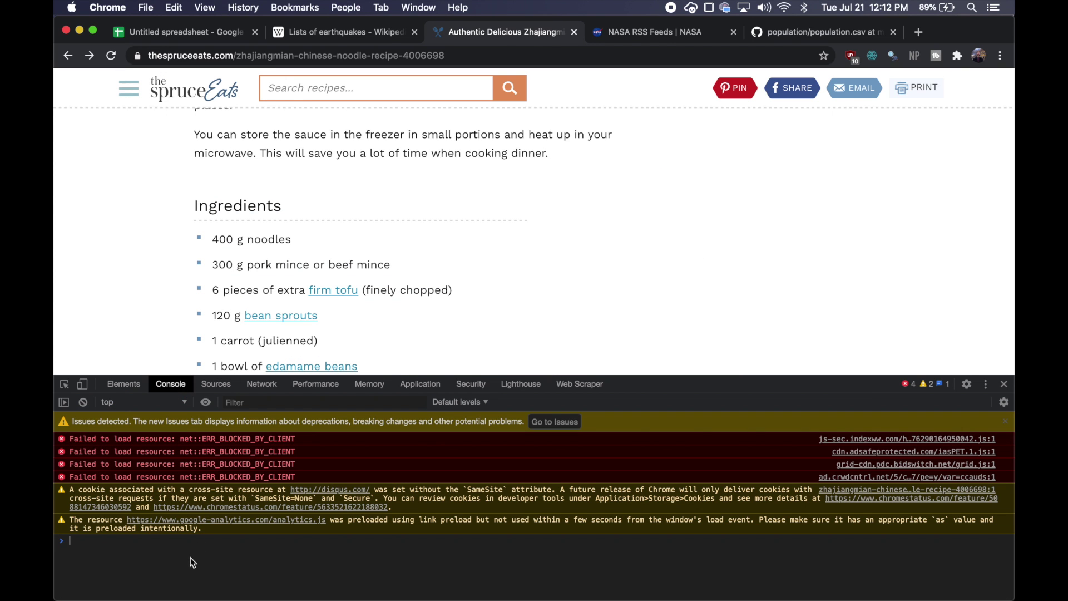
{"action": "type", "text": "var i = 1; [].forEach.call(document.querySelectorAll('ul,ol'), function(x) { console.log(i++, x); });"}
{"action": "key", "text": "Return"}
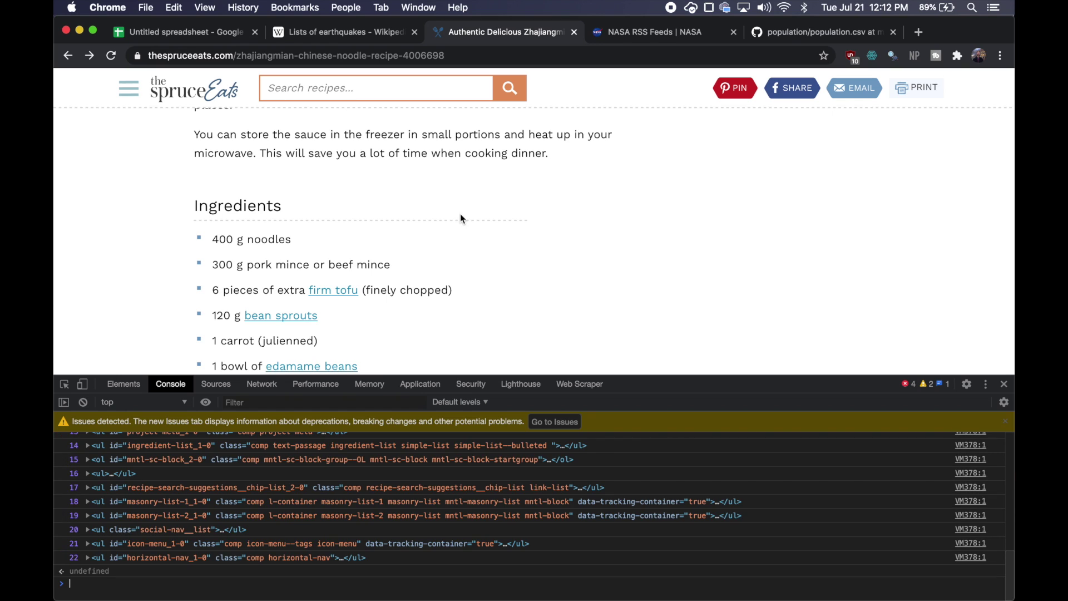
{"action": "scroll", "coordinate": [460, 214], "scroll_direction": "down", "scroll_amount": 2}
{"action": "scroll", "coordinate": [226, 154], "scroll_direction": "down", "scroll_amount": 10}
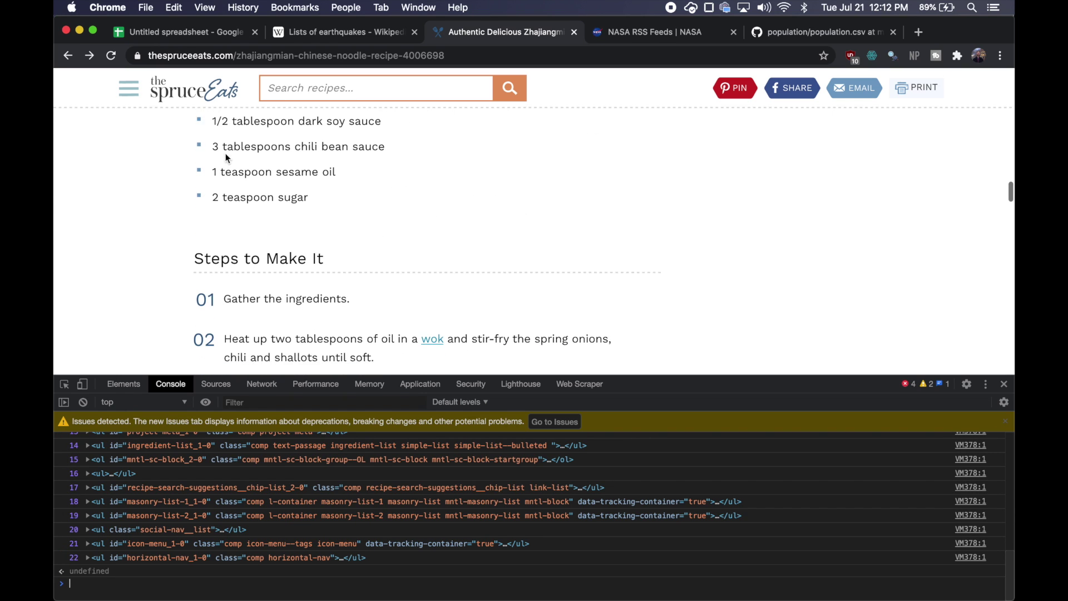
{"action": "scroll", "coordinate": [340, 293], "scroll_direction": "up", "scroll_amount": 4}
{"action": "scroll", "coordinate": [422, 286], "scroll_direction": "up", "scroll_amount": 4}
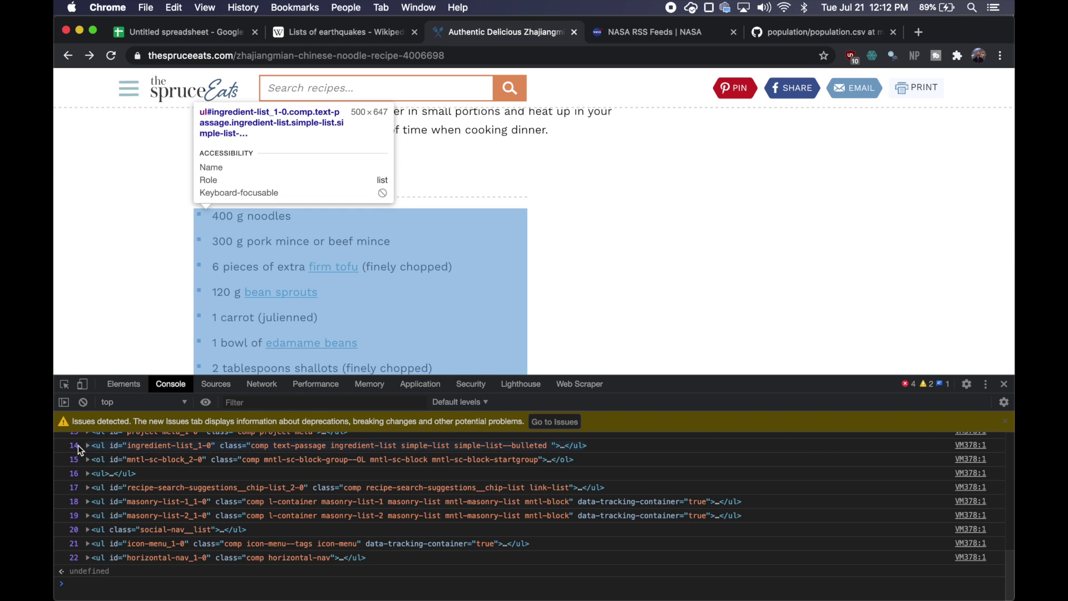
{"action": "scroll", "coordinate": [138, 278], "scroll_direction": "down", "scroll_amount": 8}
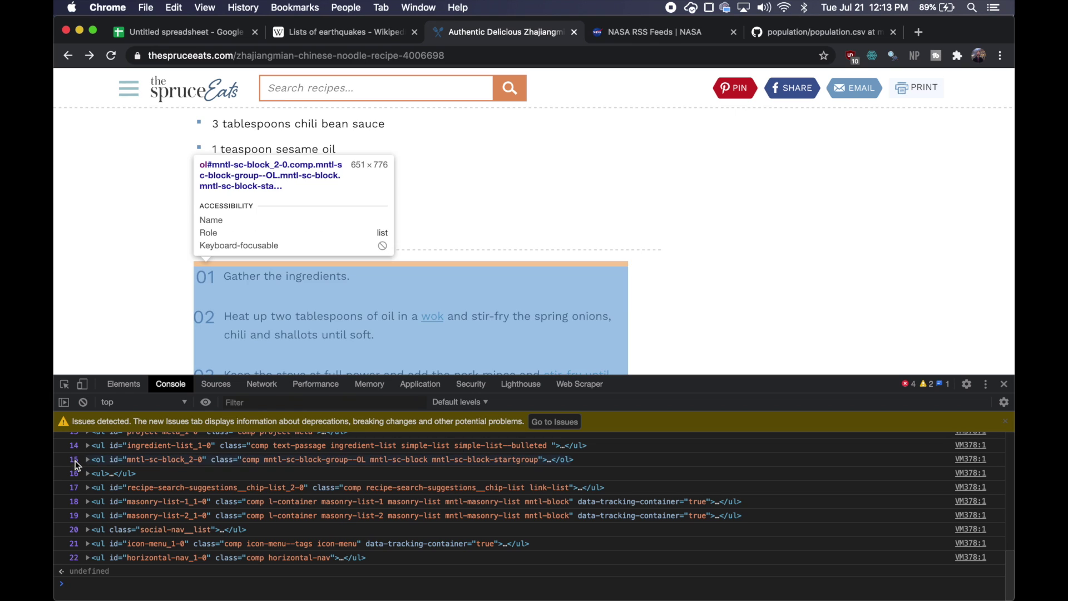
{"action": "left_click", "coordinate": [184, 31]}
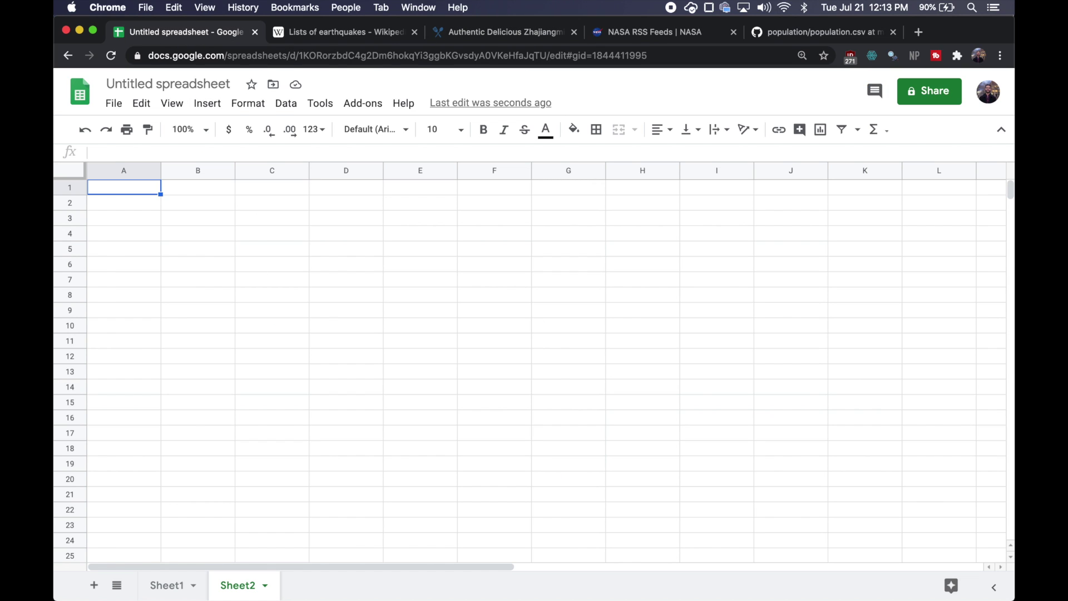
Step: Start an IMPORTHTML formula in Sheet2 A1 with the copied recipe page URL and "list"
{"action": "type", "text": "=importhtml"}
{"action": "key", "text": "Tab"}
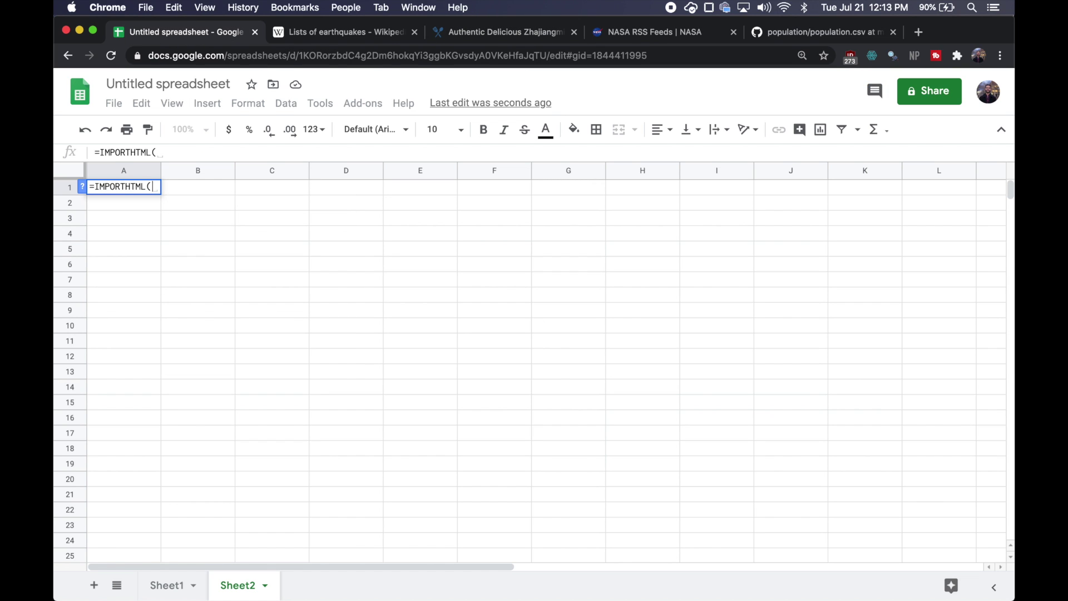
{"action": "left_click", "coordinate": [457, 32]}
{"action": "left_click", "coordinate": [457, 56]}
{"action": "key", "text": "super+c"}
{"action": "left_click", "coordinate": [199, 34]}
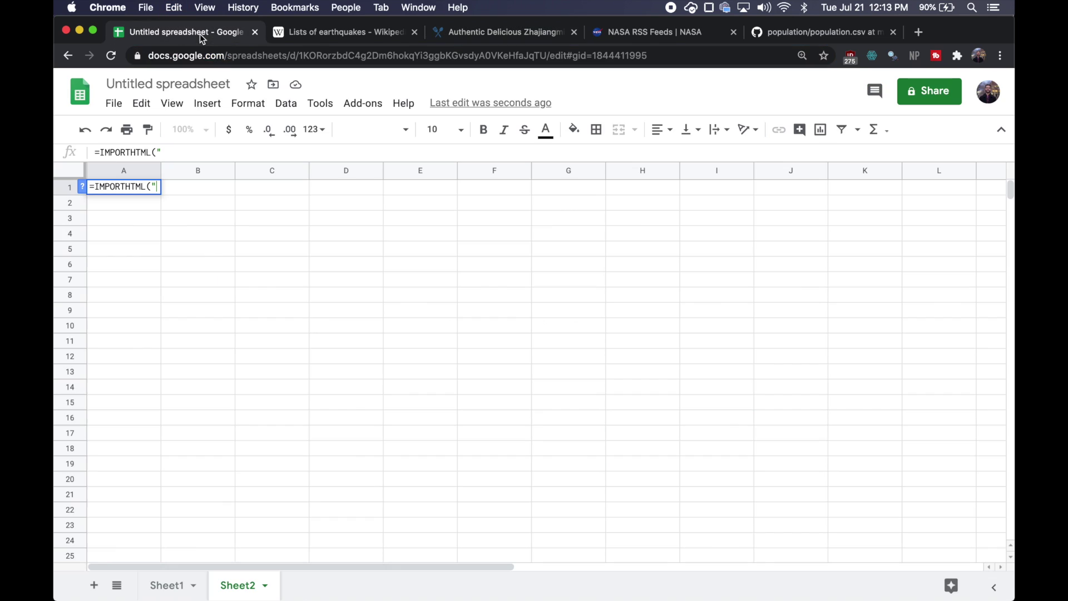
{"action": "type", "text": "\""}
{"action": "key", "text": "super+v"}
{"action": "type", "text": "\", \"list\","}
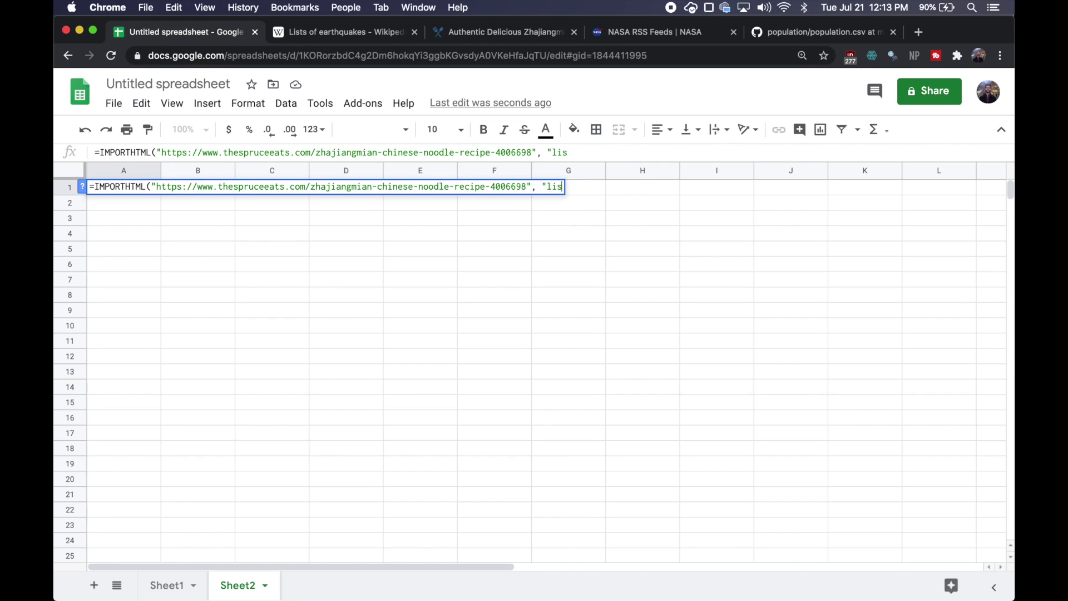
Step: Check the ingredient list number and finish the formula with list index 14
{"action": "left_click", "coordinate": [486, 35]}
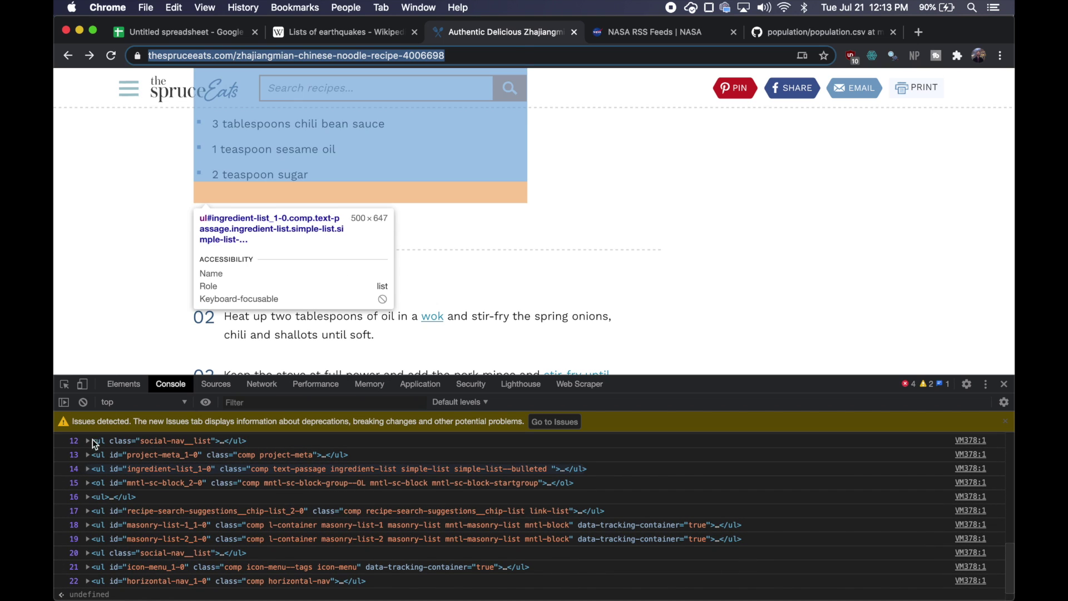
{"action": "left_click", "coordinate": [158, 35]}
{"action": "type", "text": "14)"}
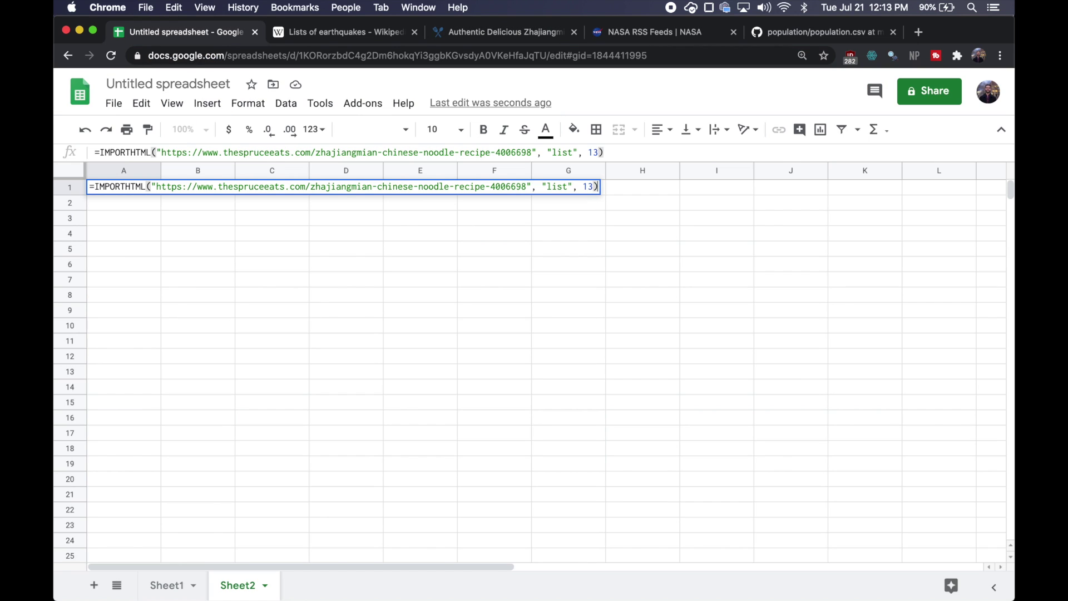
{"action": "key", "text": "Return"}
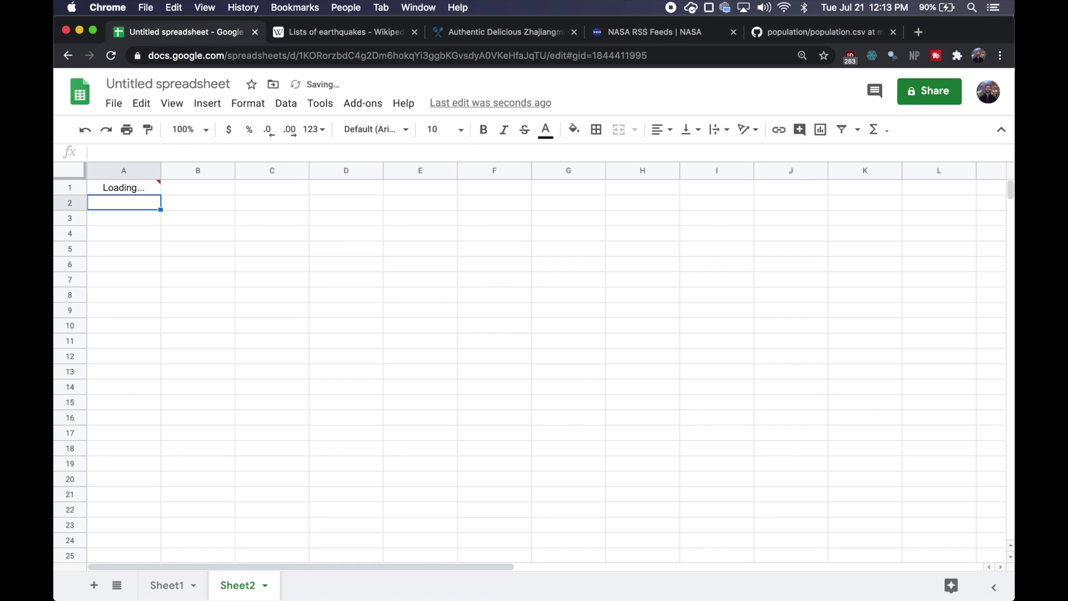
Step: Auto-fit column A to the ingredients and copy A1's IMPORTHTML formula into B1
{"action": "left_click_drag", "start_coordinate": [159, 170], "coordinate": [159, 171]}
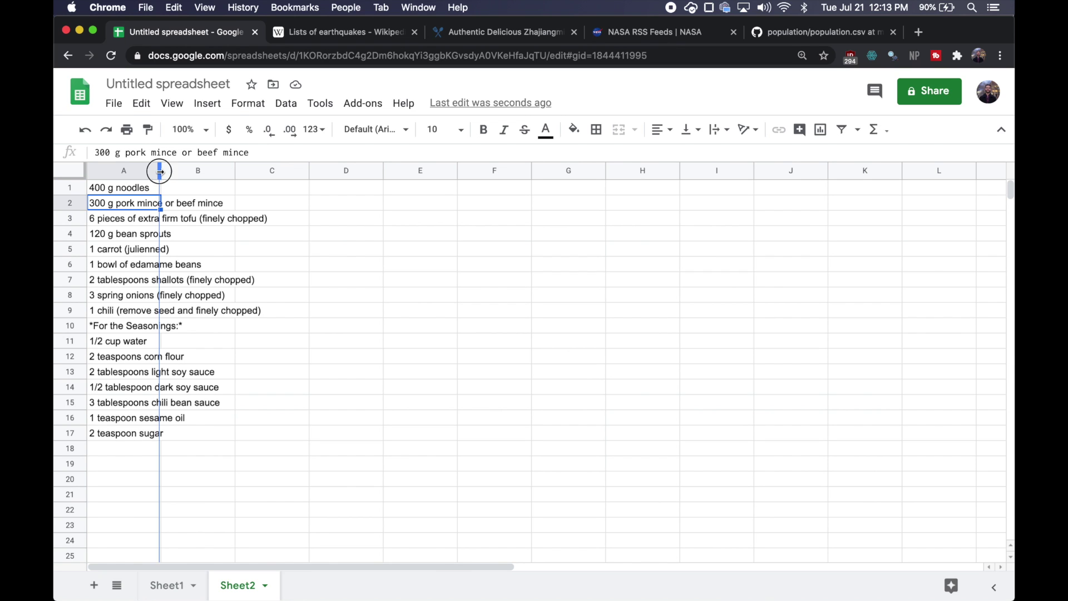
{"action": "double_click", "coordinate": [160, 171]}
{"action": "left_click", "coordinate": [191, 189]}
{"action": "key", "text": "cmd+c"}
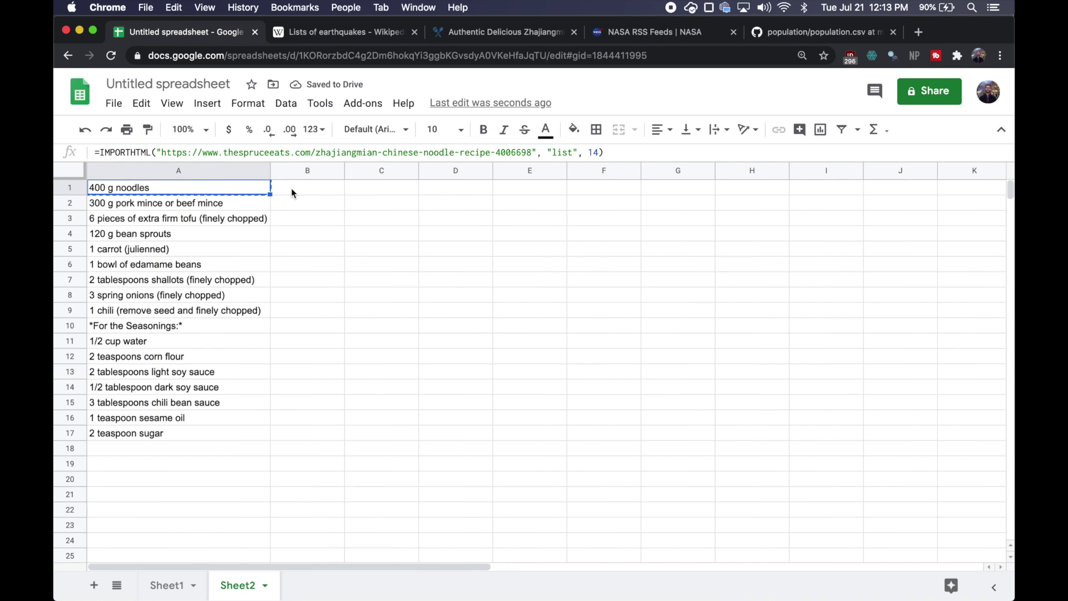
{"action": "left_click", "coordinate": [302, 190]}
{"action": "key", "text": "super+v"}
Step: Change B1's list index from 14 to 15 to import the recipe directions
{"action": "left_click", "coordinate": [601, 155]}
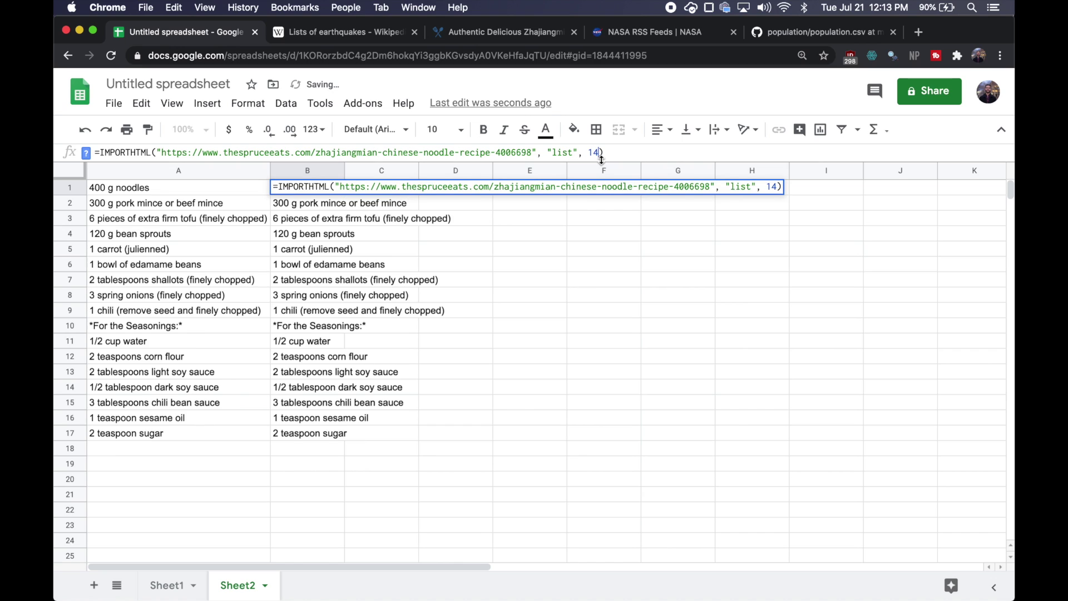
{"action": "key", "text": "BackSpace"}
{"action": "type", "text": "5"}
{"action": "key", "text": "Return"}
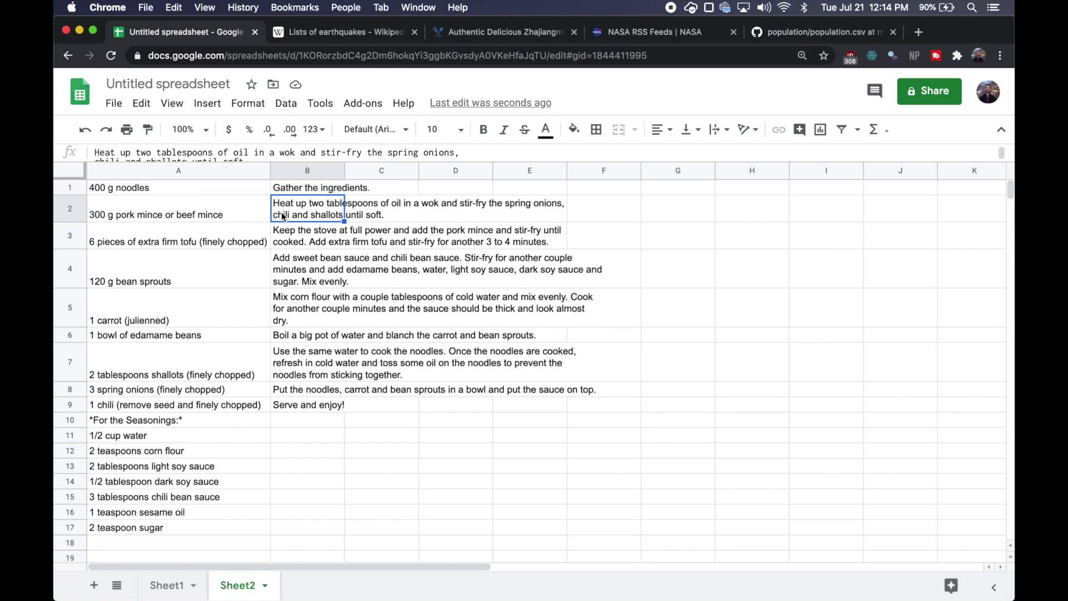
{"action": "key", "text": "Up"}
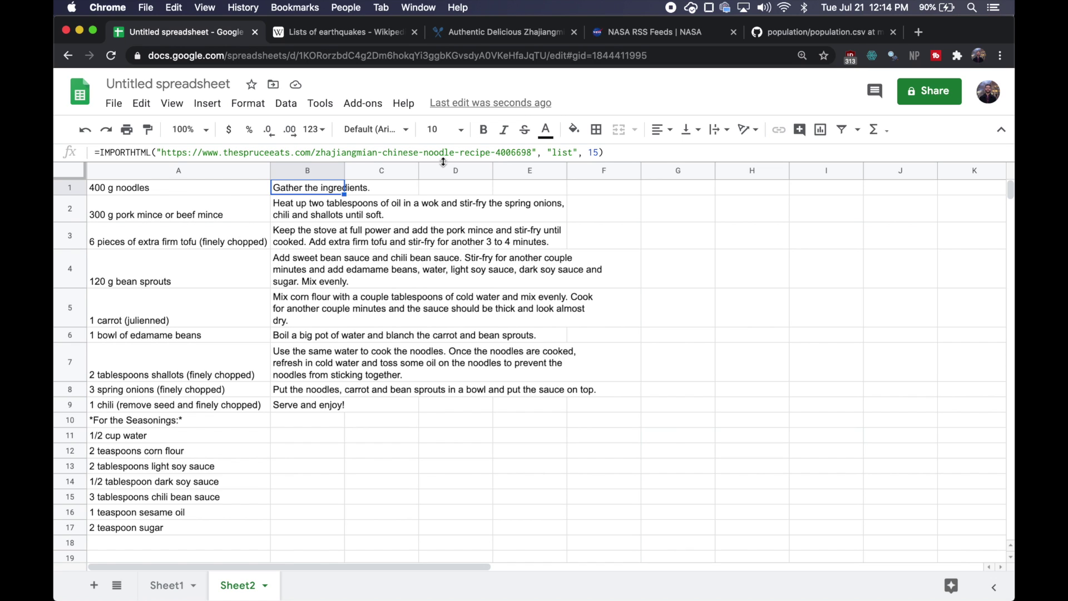
Step: Switch to the Zhajiangmian recipe page tab
{"action": "key", "text": "super+3"}
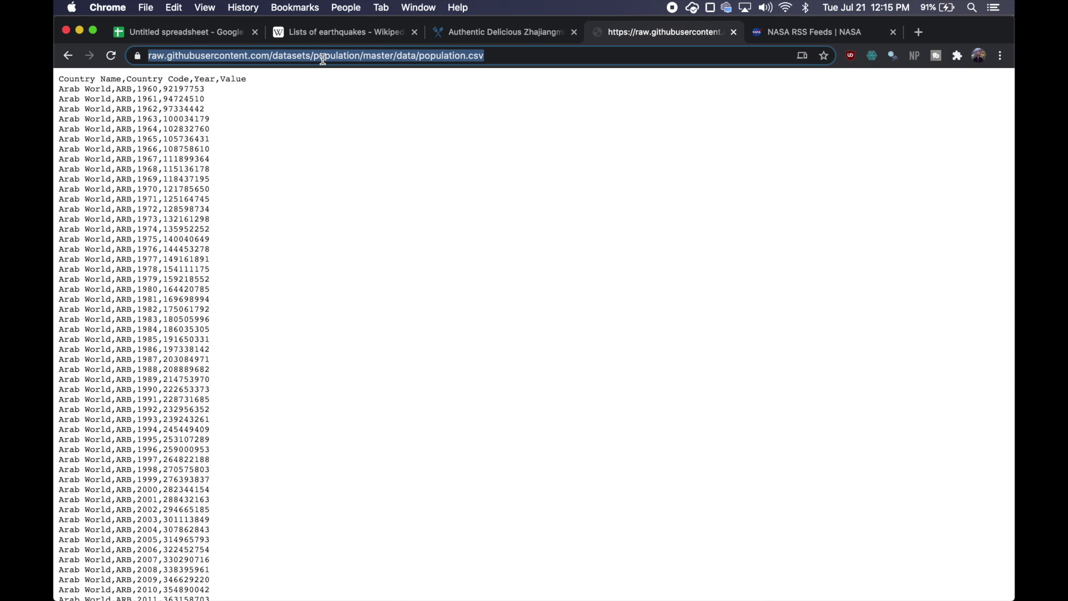
Step: Add Sheet3 and enter =importdata("…") with the pasted population.csv URL in A1
{"action": "left_click", "coordinate": [189, 32]}
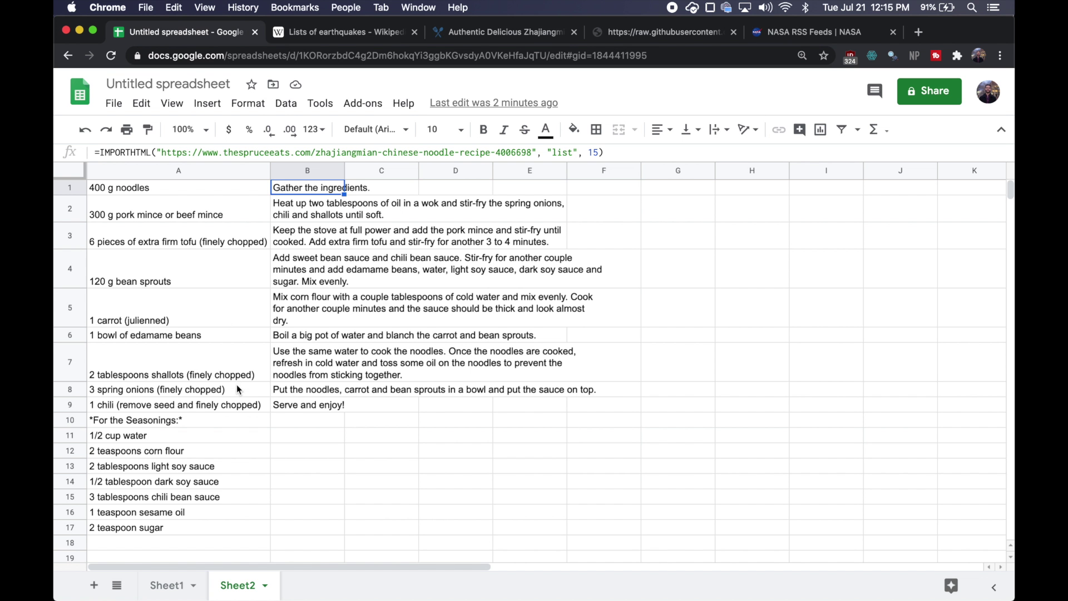
{"action": "left_click", "coordinate": [96, 583]}
{"action": "type", "text": "=importdata"}
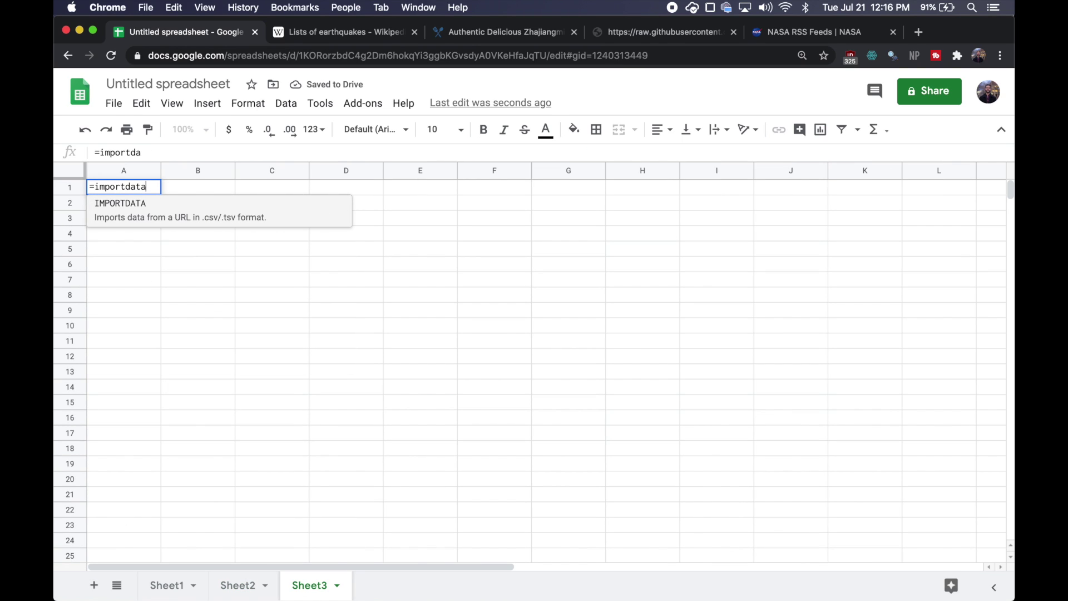
{"action": "type", "text": "(\""}
{"action": "key", "text": "super+v"}
{"action": "type", "text": "\""}
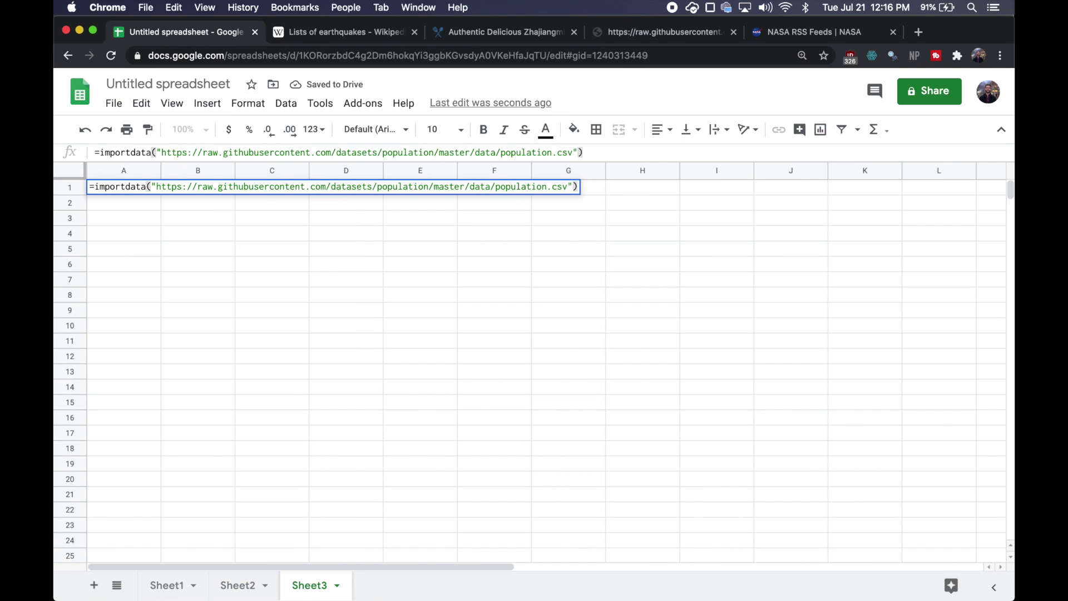
{"action": "key", "text": "Return"}
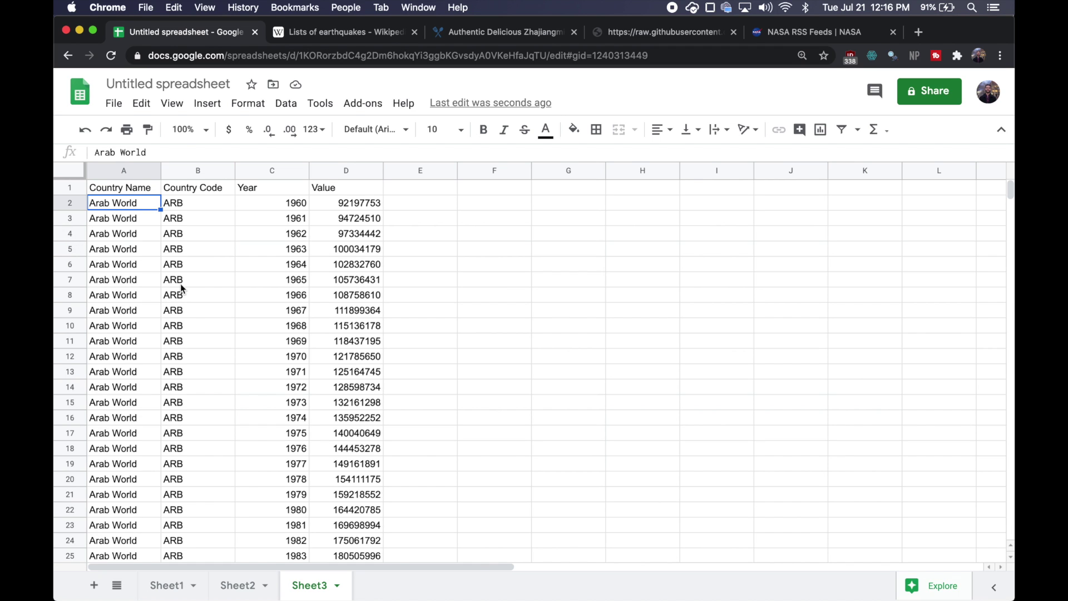
{"action": "scroll", "coordinate": [181, 284], "scroll_direction": "down", "scroll_amount": 20}
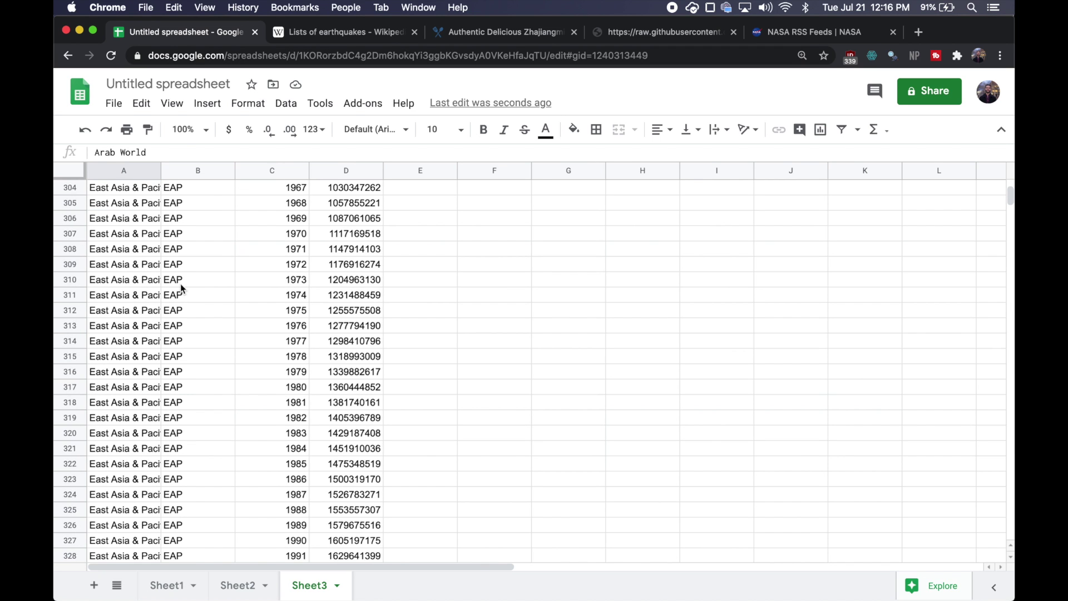
{"action": "scroll", "coordinate": [181, 285], "scroll_direction": "up", "scroll_amount": 20}
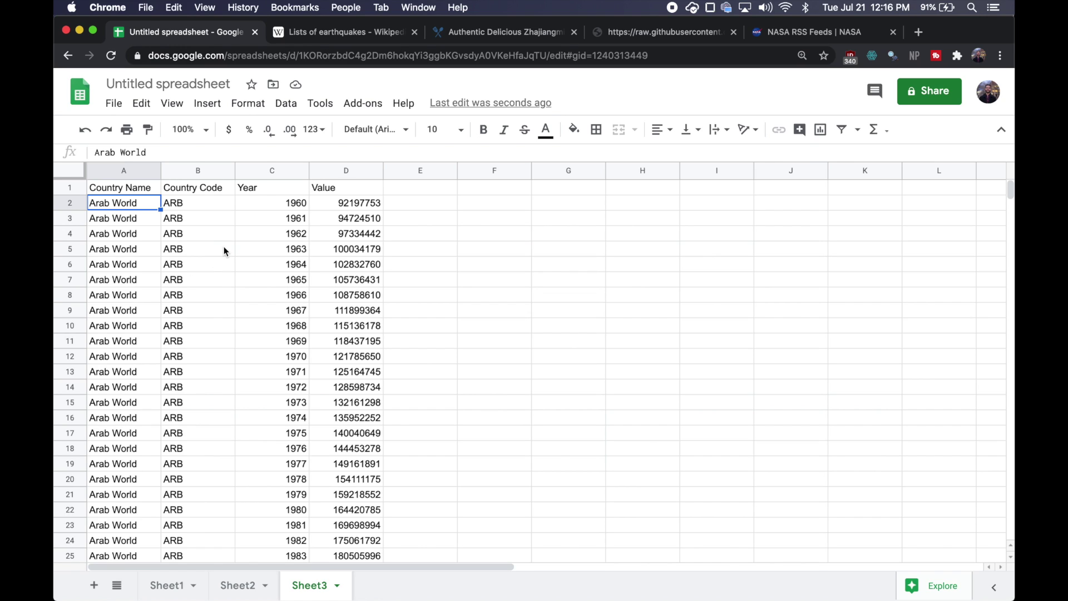
Step: Insert a chart from the Year and Value columns (C:D)
{"action": "left_click", "coordinate": [262, 168]}
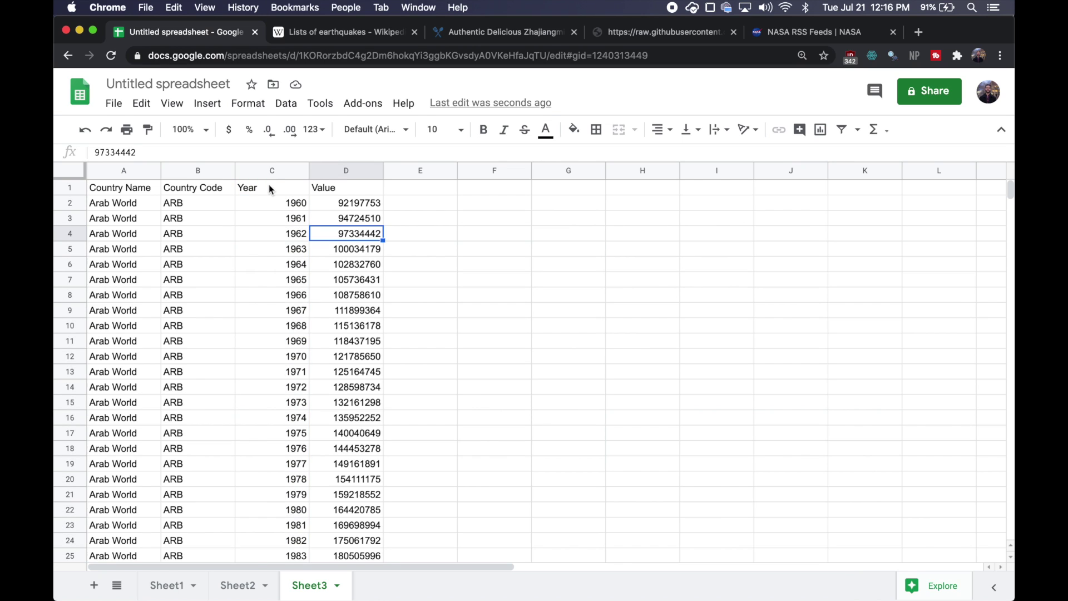
{"action": "left_click", "coordinate": [267, 186]}
{"action": "left_click", "coordinate": [270, 169]}
{"action": "left_click", "coordinate": [342, 170], "text": "shift"}
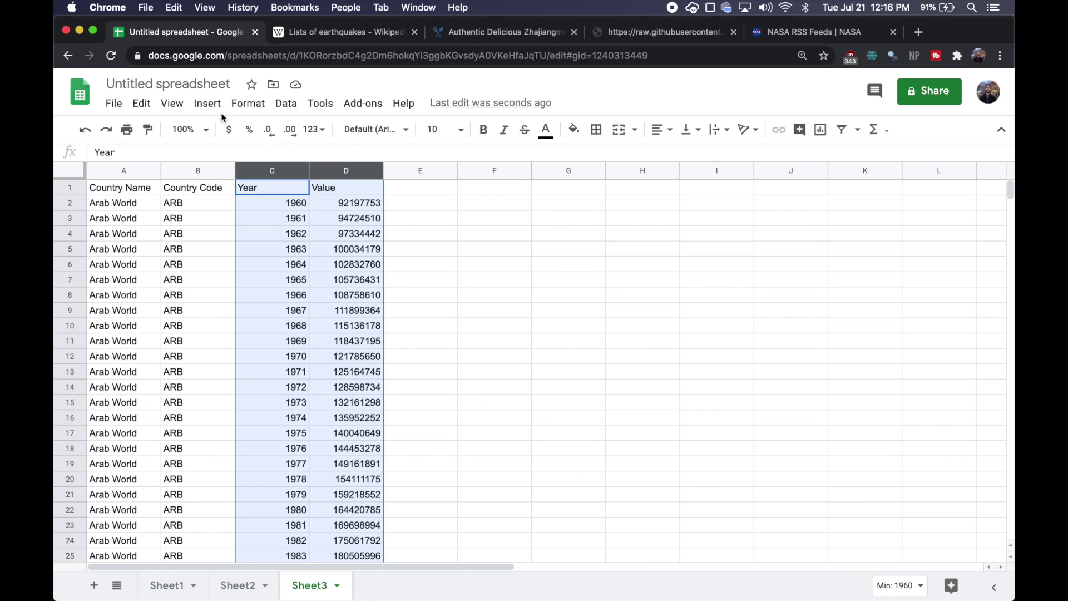
{"action": "left_click", "coordinate": [207, 103]}
{"action": "left_click", "coordinate": [253, 188]}
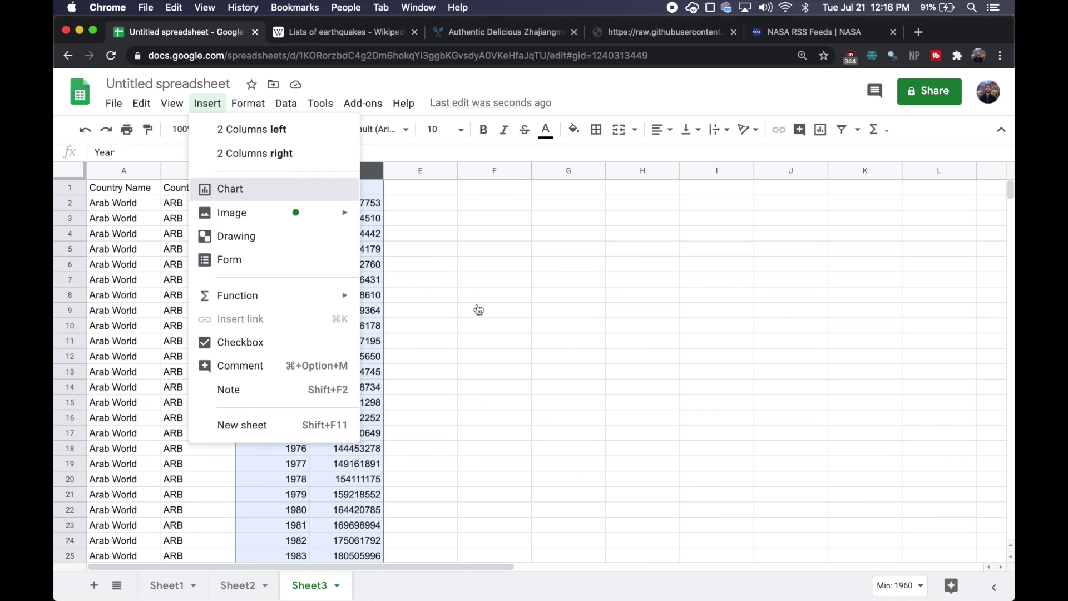
Step: Set the chart's X-axis to Year, make it a line chart, then go to the NASA tab
{"action": "left_click", "coordinate": [863, 417]}
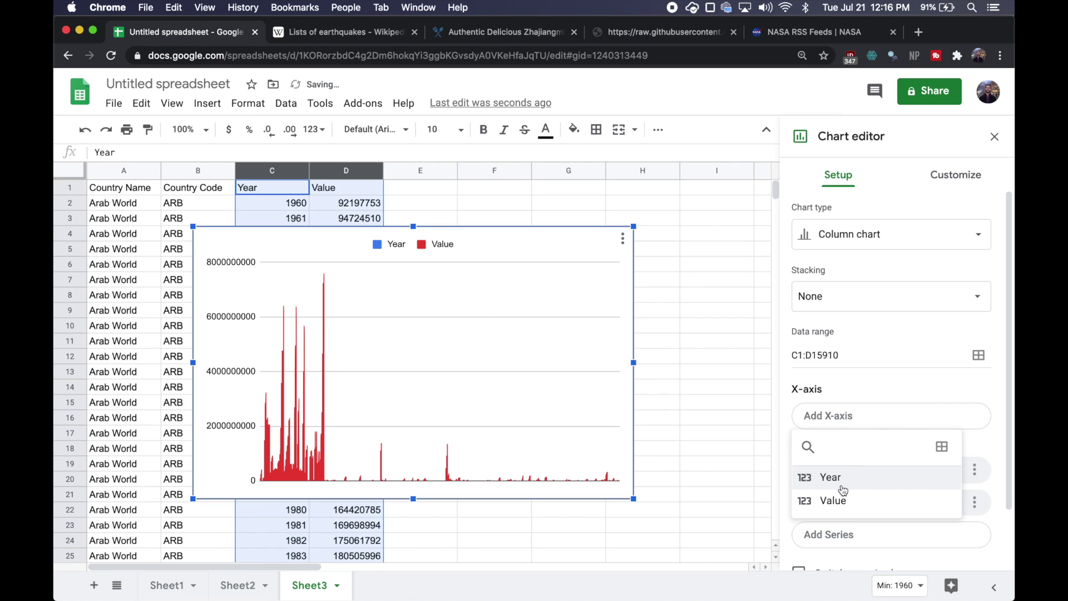
{"action": "left_click", "coordinate": [830, 477]}
{"action": "scroll", "coordinate": [841, 393], "scroll_direction": "down", "scroll_amount": 1}
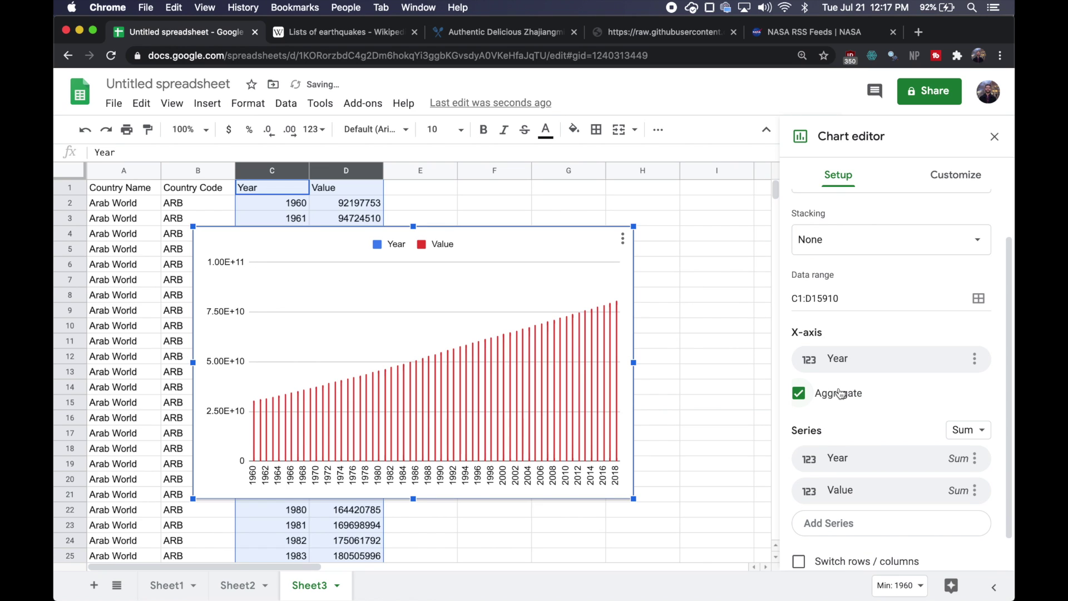
{"action": "scroll", "coordinate": [840, 393], "scroll_direction": "up", "scroll_amount": 2}
{"action": "left_click", "coordinate": [884, 232]}
{"action": "left_click", "coordinate": [826, 308]}
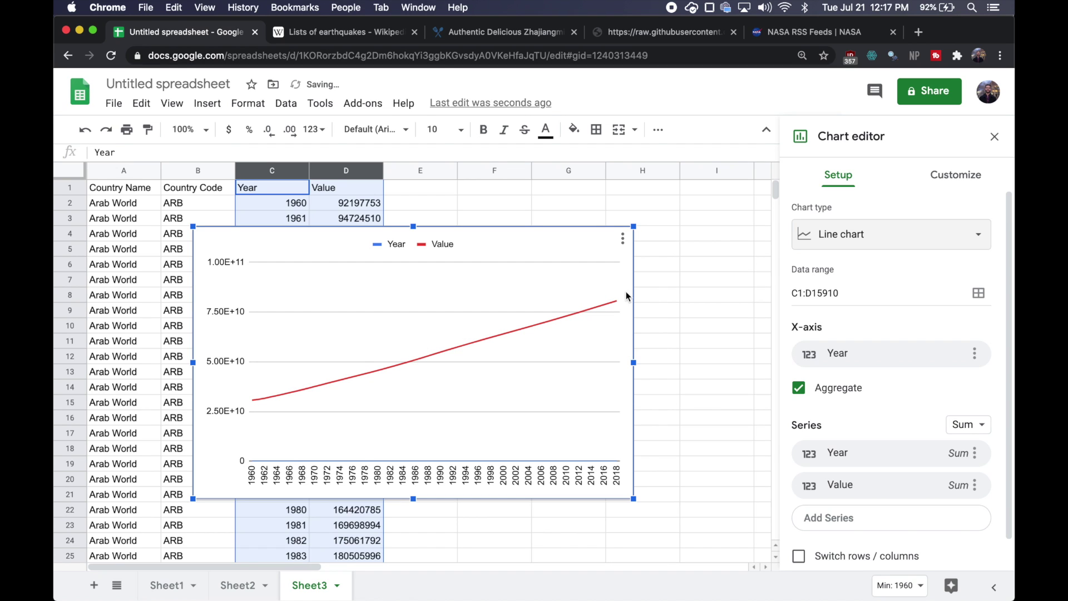
{"action": "key", "text": "ctrl+shift+Tab"}
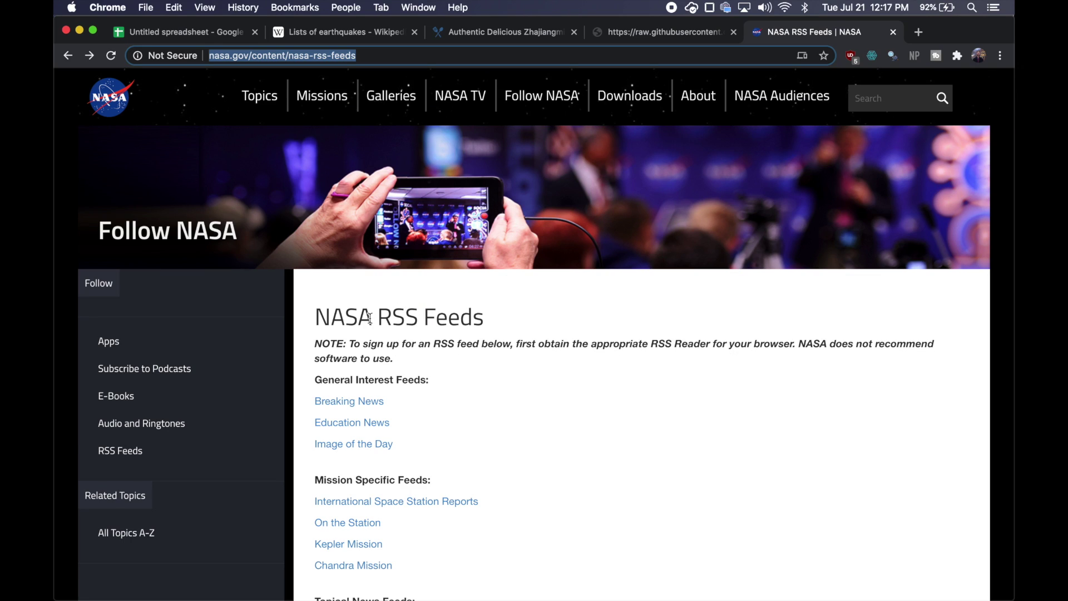
Step: Open the Breaking News feed from NASA's RSS Feeds page
{"action": "scroll", "coordinate": [415, 320], "scroll_direction": "down", "scroll_amount": 3}
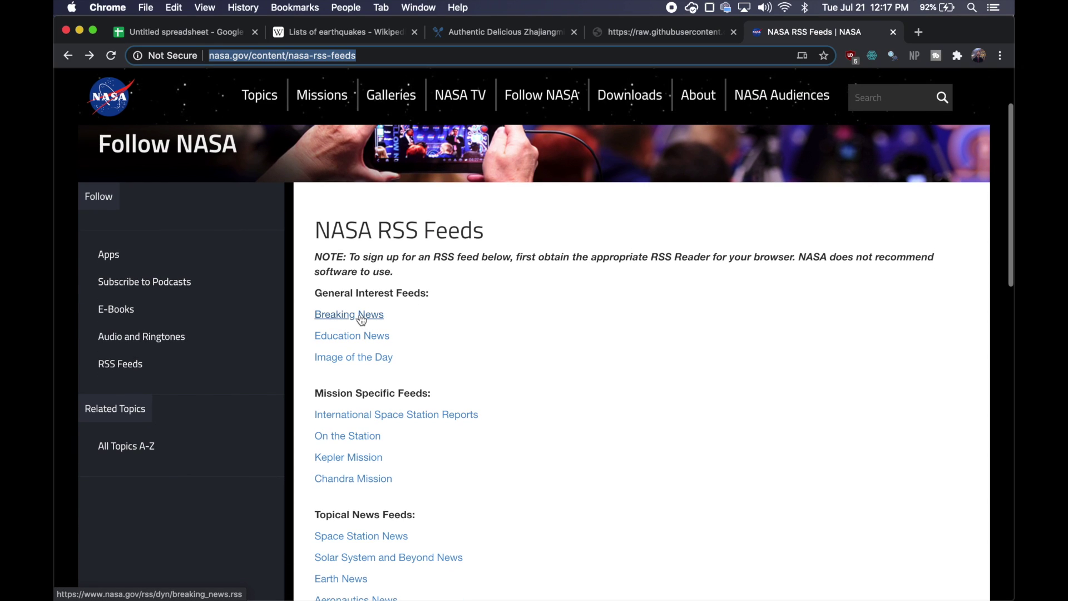
{"action": "left_click", "coordinate": [359, 316]}
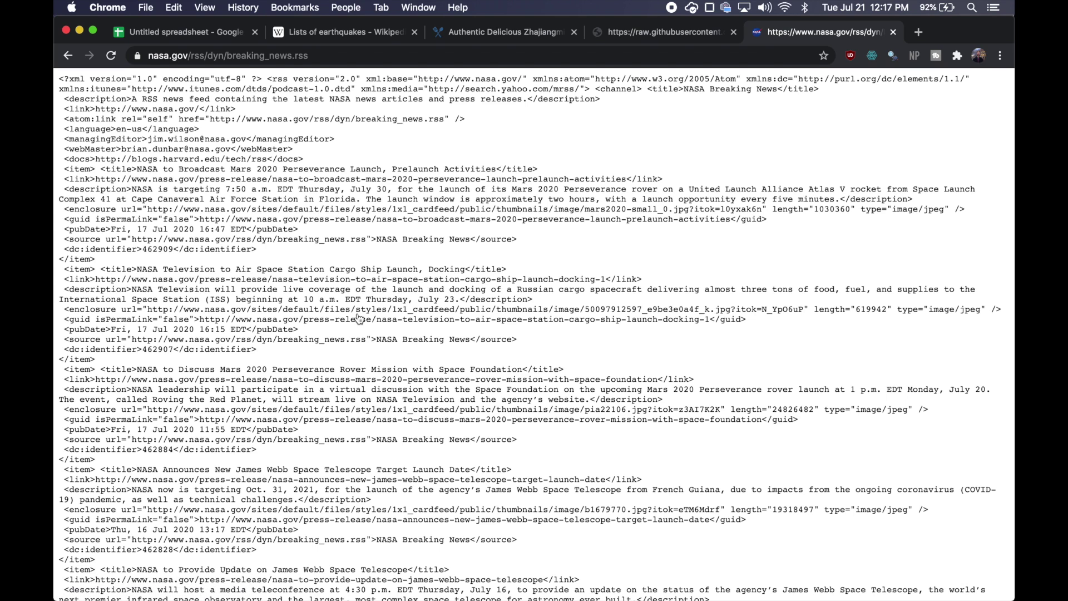
Step: Add Sheet4 with =importfeed("…") on the pasted breaking_news.rss URL in A1
{"action": "key", "text": "super+1"}
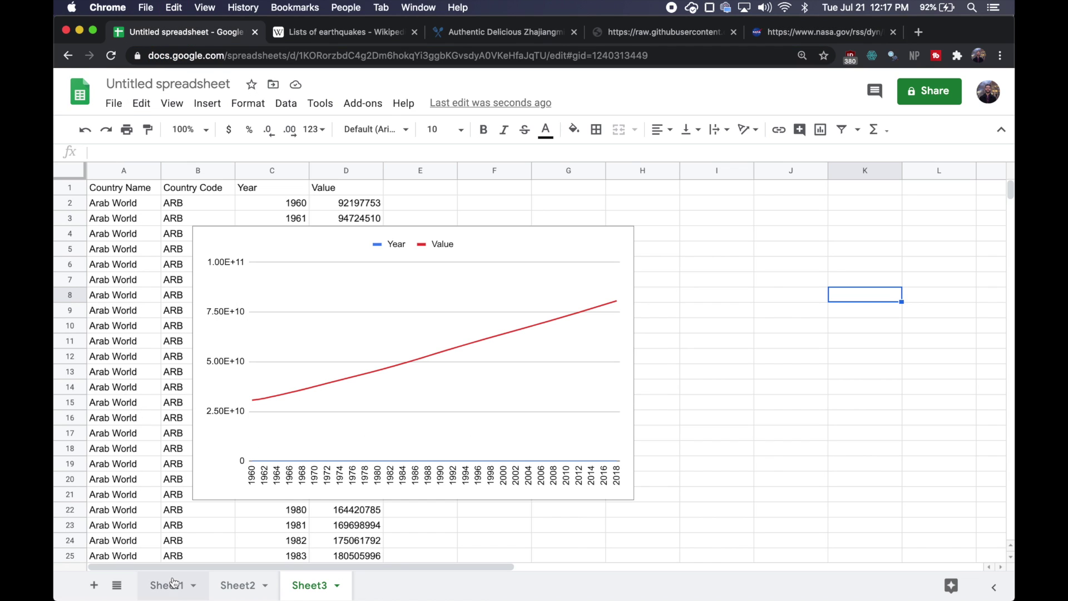
{"action": "left_click", "coordinate": [94, 584]}
{"action": "type", "text": "=import"}
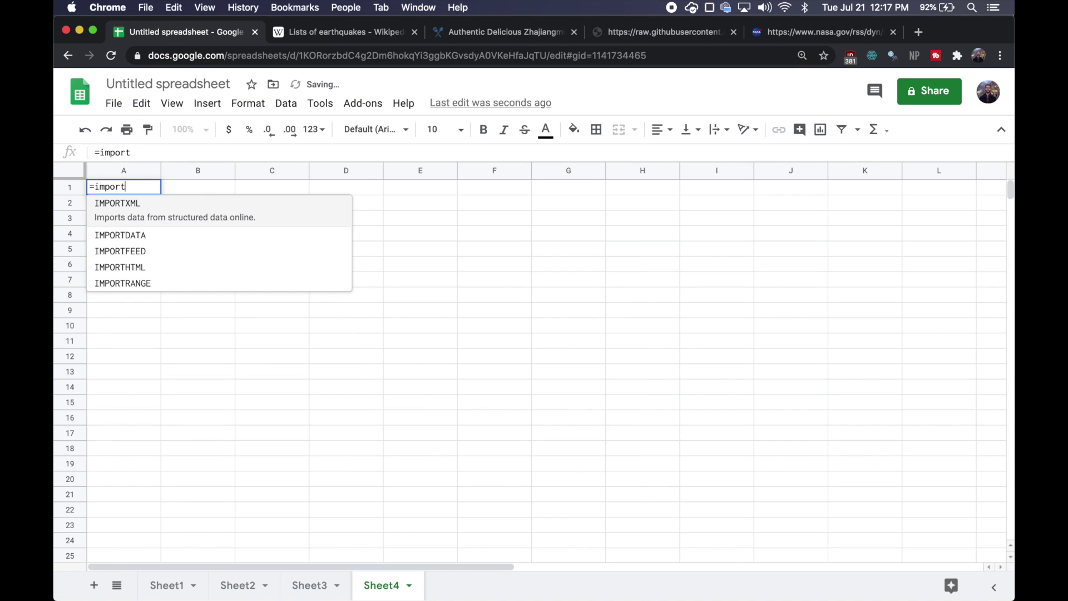
{"action": "type", "text": "feed(\""}
{"action": "type", "text": "https://www.nasa.gov/rss/dyn/breaking_news.rss"}
{"action": "type", "text": "\""}
{"action": "key", "text": "Return"}
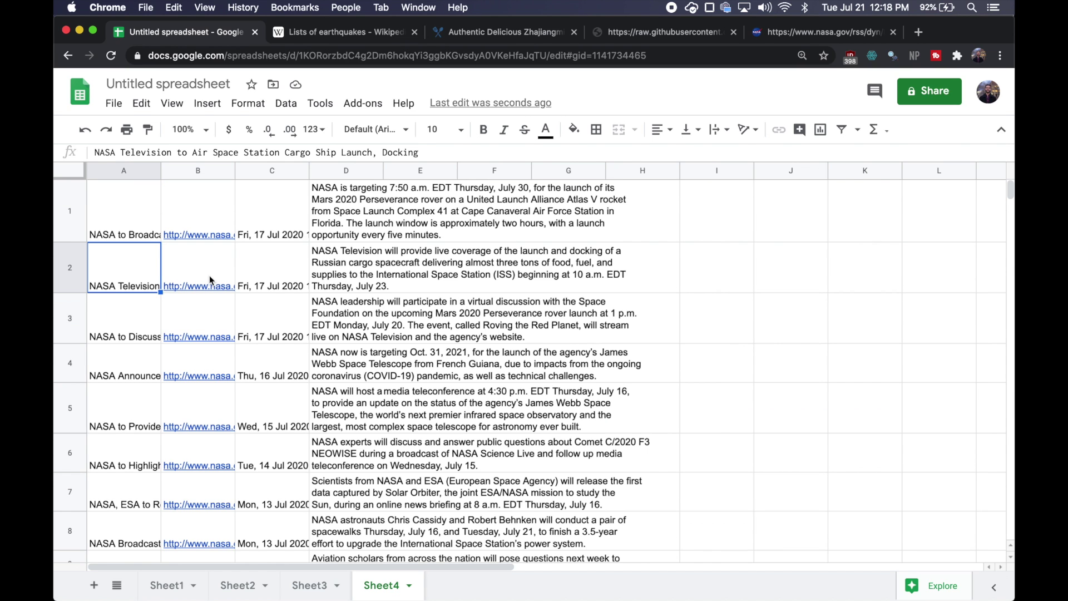
{"action": "left_click", "coordinate": [159, 171]}
Step: Auto-fit column A to the full NASA headlines and select C1
{"action": "double_click", "coordinate": [160, 171]}
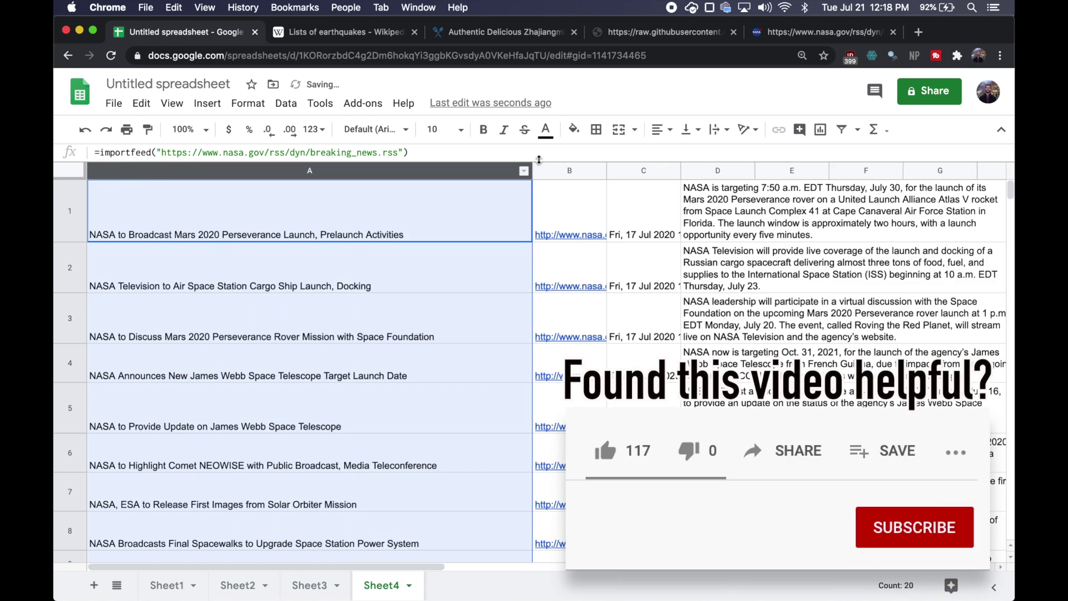
{"action": "left_click", "coordinate": [678, 206]}
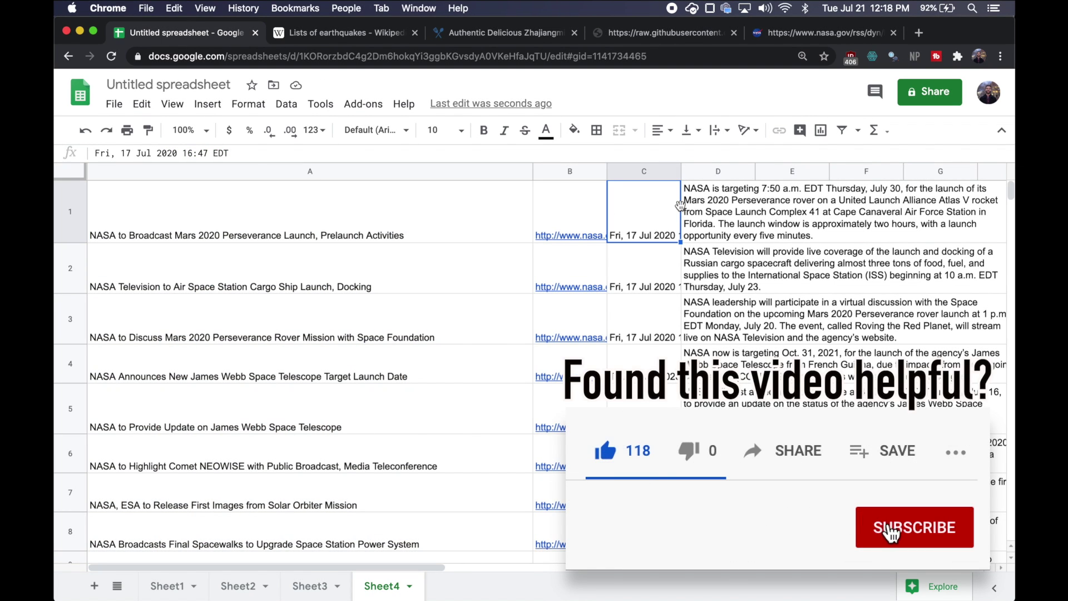